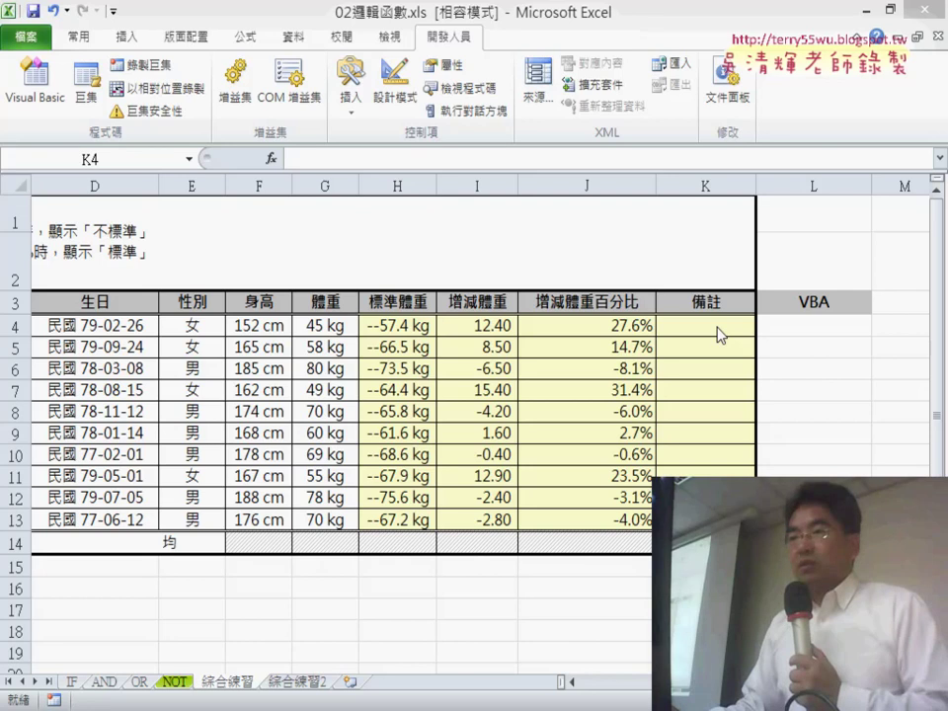
Step: Start =IF in K4 from the Insert Function 邏輯 category, with the arguments dialog moved lower
{"action": "key", "text": "alt+Tab"}
{"action": "left_click", "coordinate": [597, 182]}
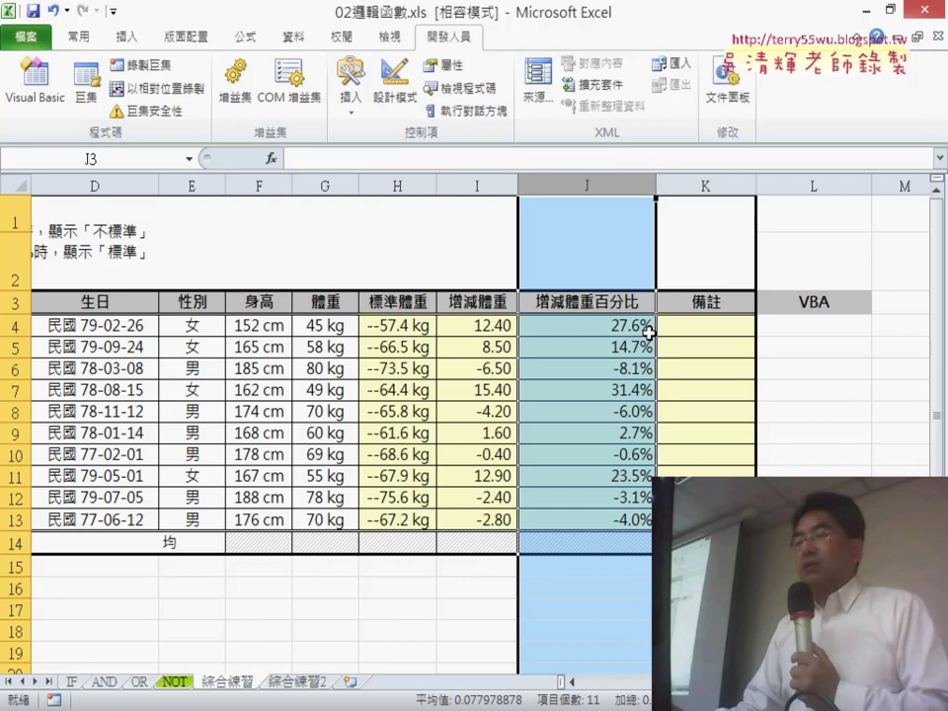
{"action": "left_click", "coordinate": [696, 326]}
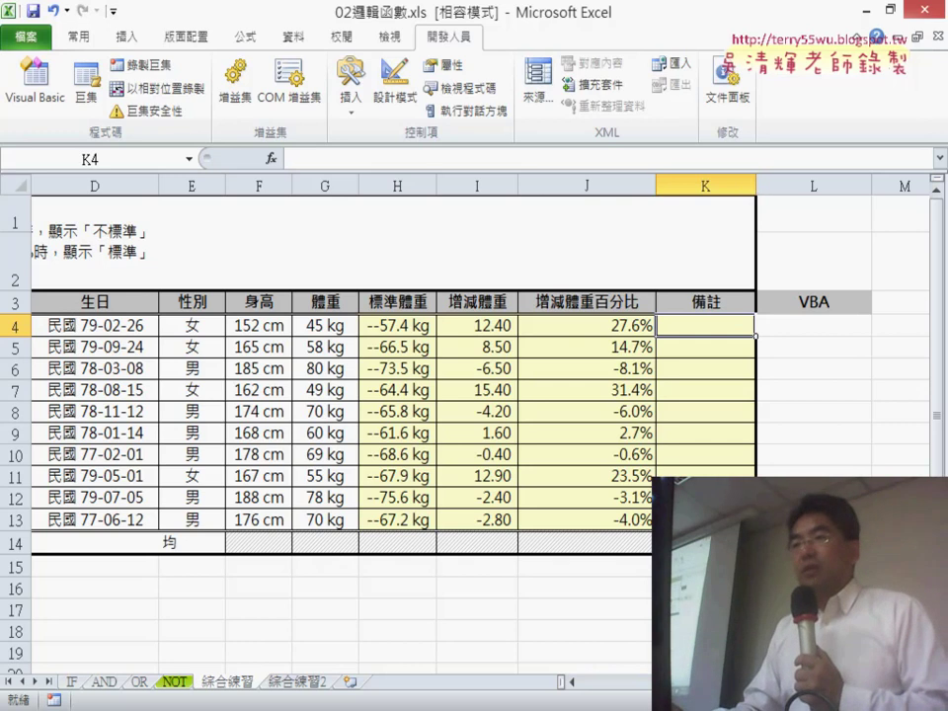
{"action": "type", "text": "="}
{"action": "left_click", "coordinate": [271, 159]}
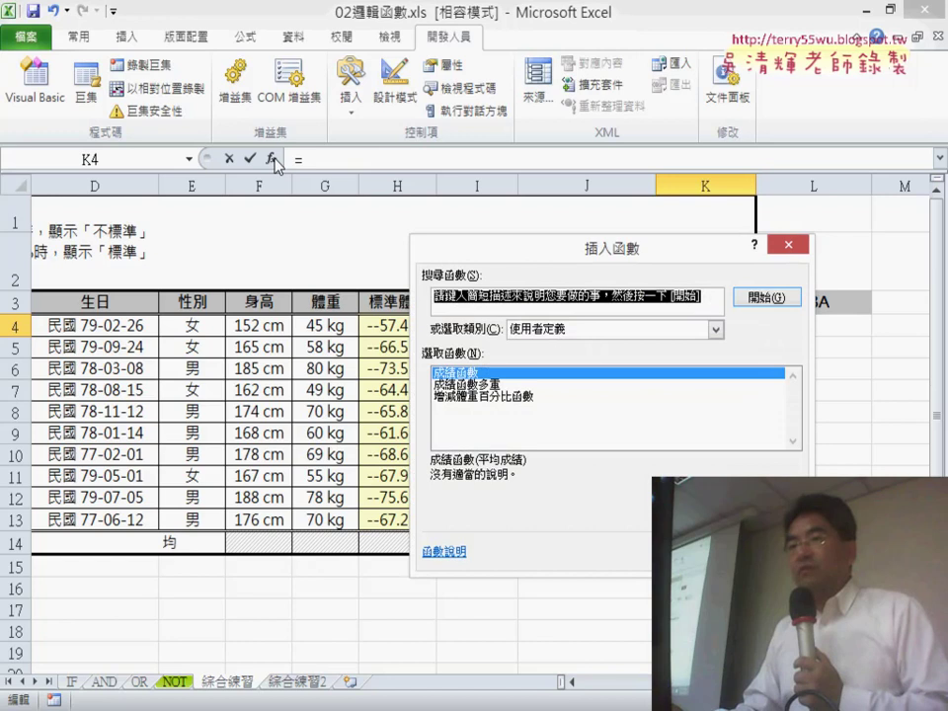
{"action": "left_click", "coordinate": [559, 331]}
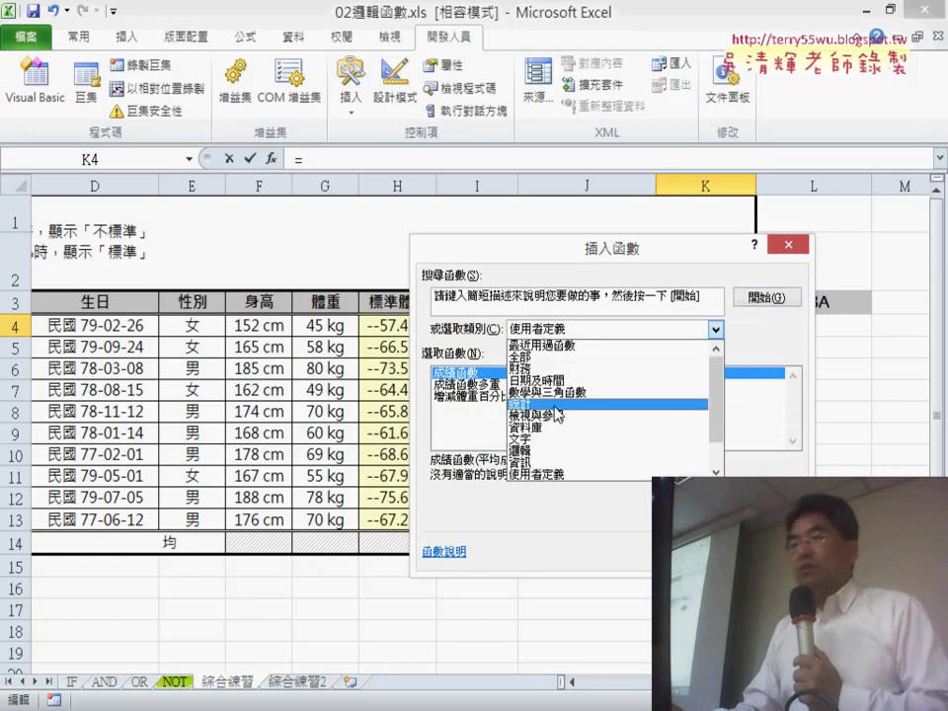
{"action": "left_click", "coordinate": [590, 451]}
{"action": "double_click", "coordinate": [458, 396]}
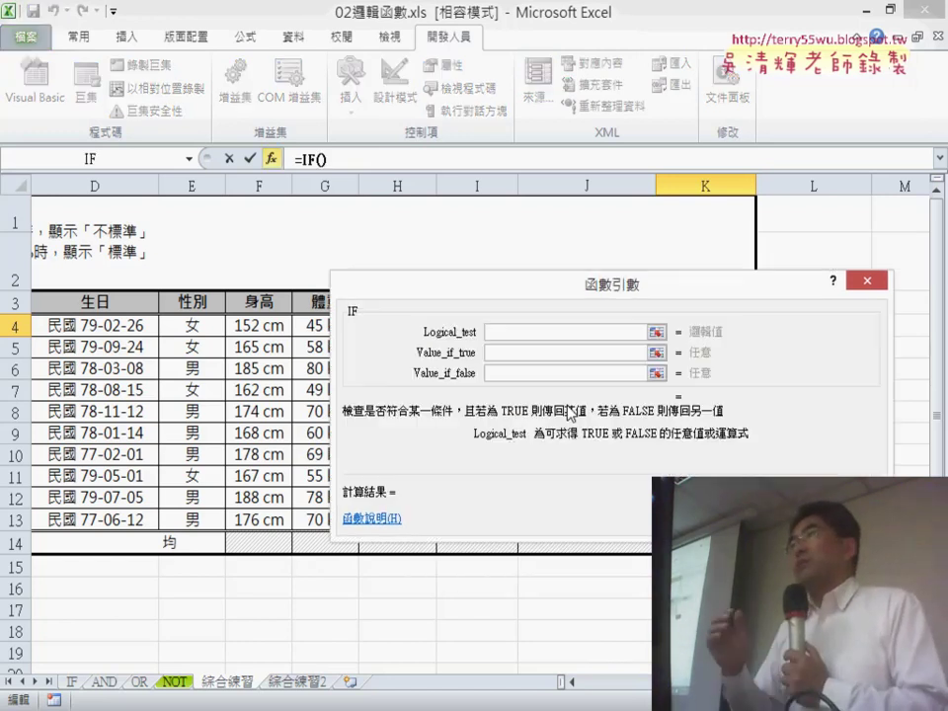
{"action": "left_click_drag", "start_coordinate": [499, 364], "coordinate": [463, 400]}
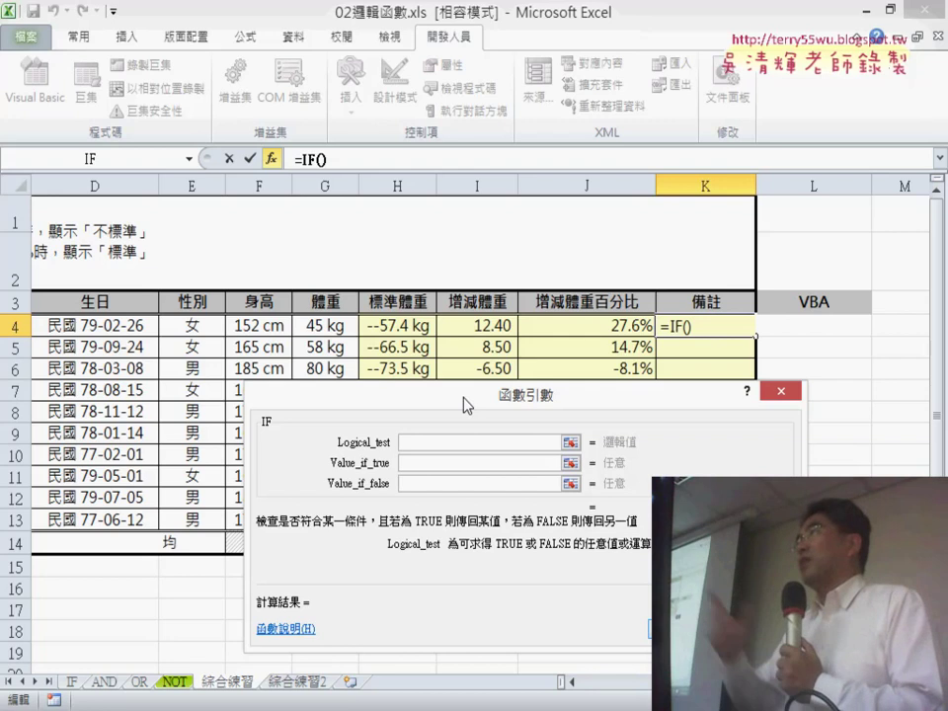
Step: Enter the IF logical test or(J4>5%,J4<-5%) referencing J4 twice
{"action": "type", "text": "o"}
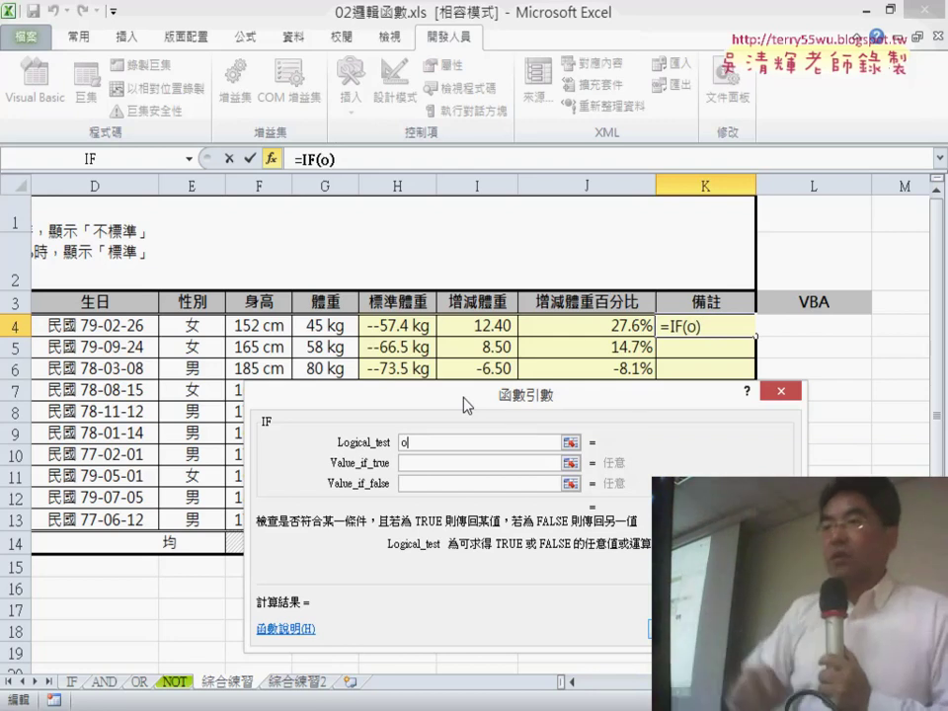
{"action": "type", "text": "r"}
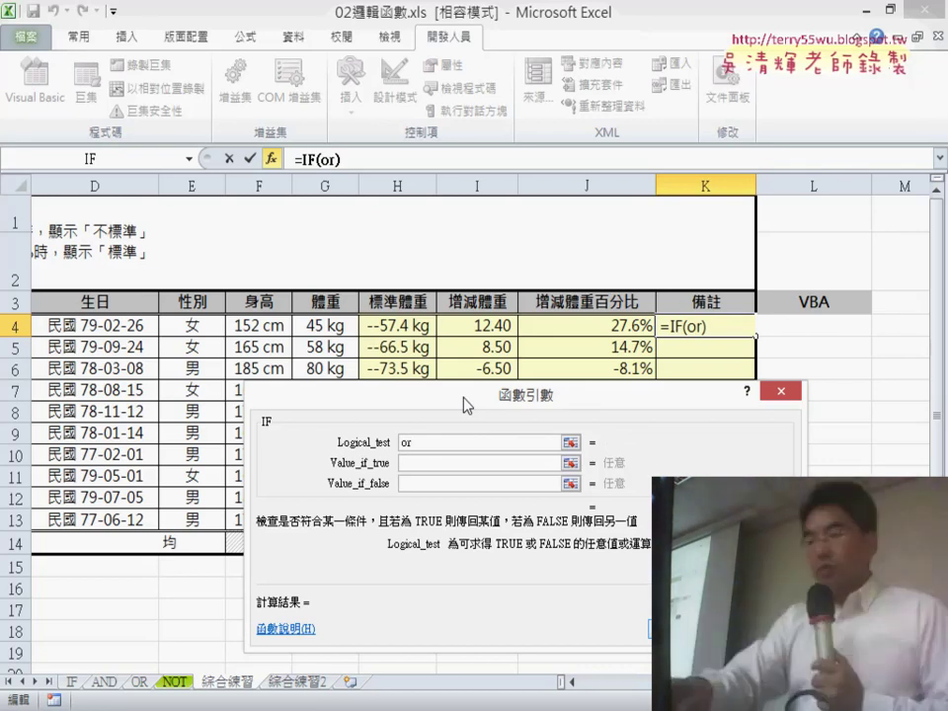
{"action": "type", "text": "("}
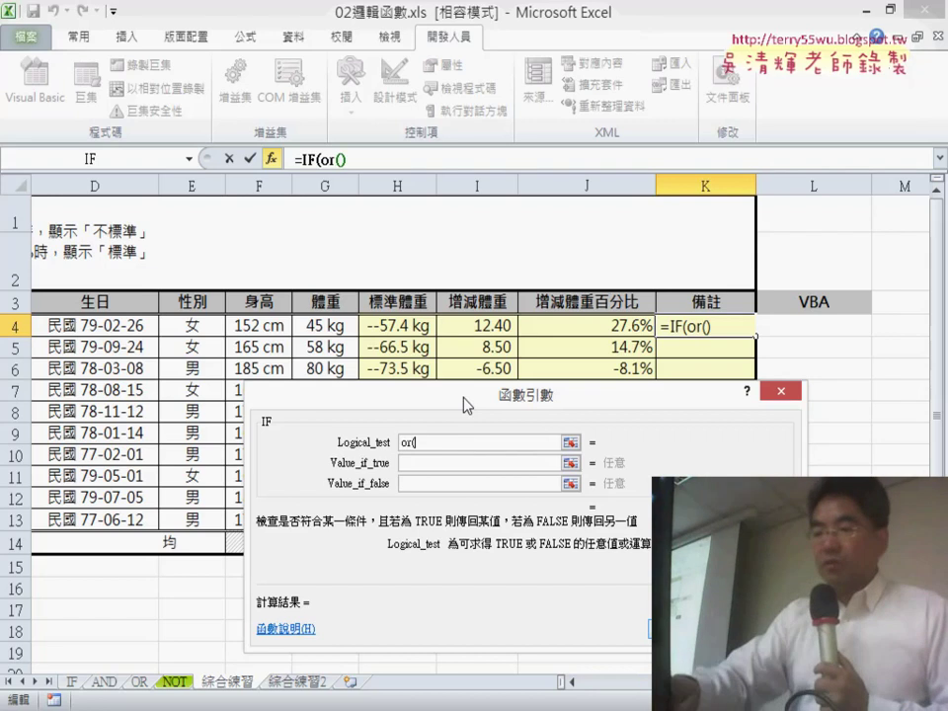
{"action": "left_click", "coordinate": [598, 331]}
{"action": "type", "text": ">"}
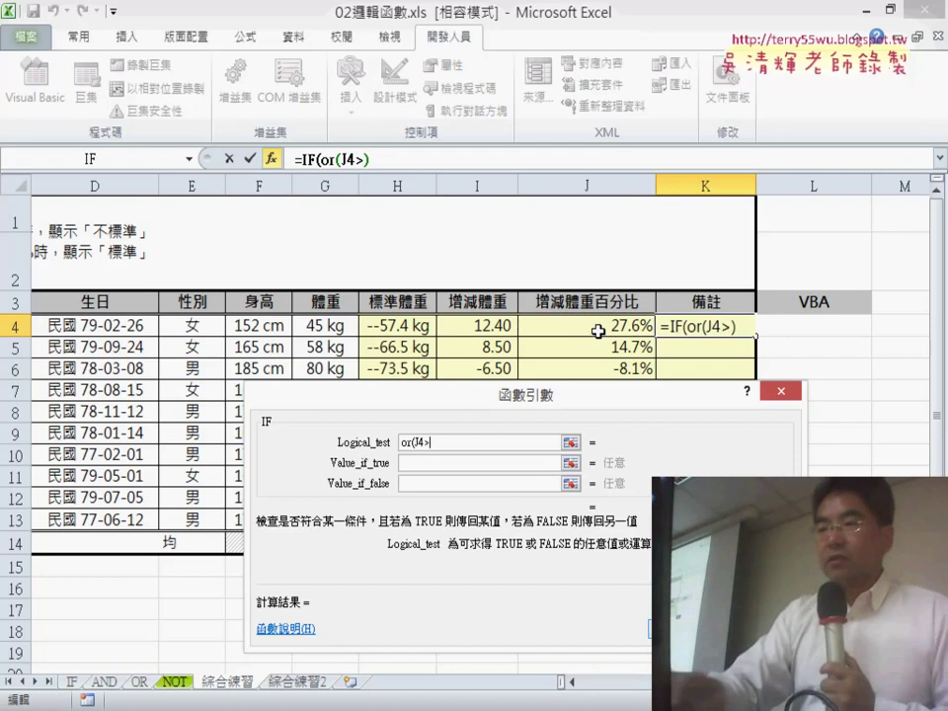
{"action": "type", "text": "5"}
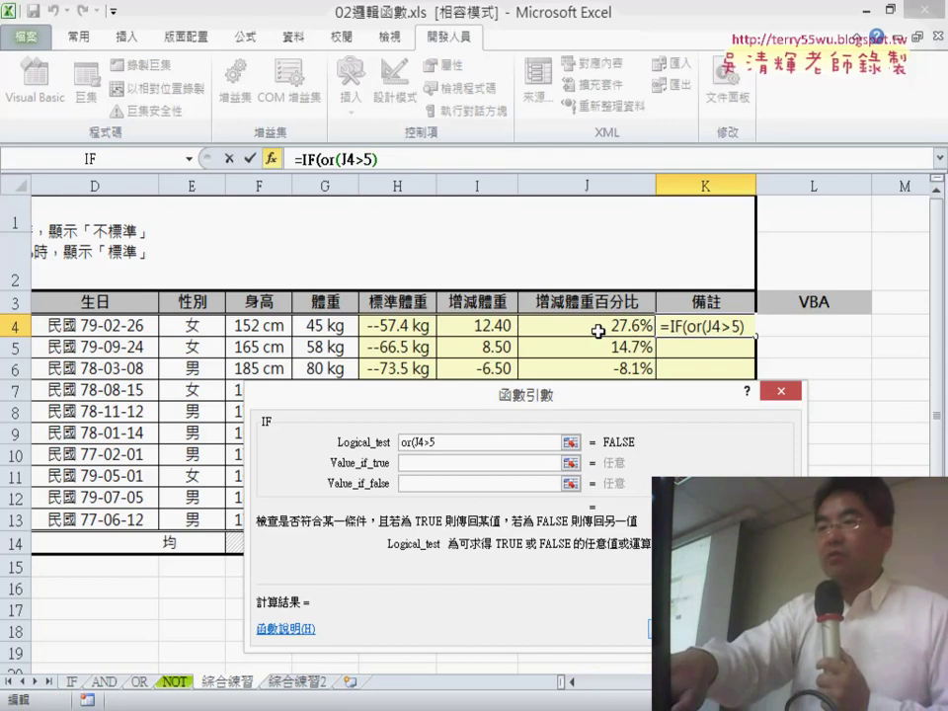
{"action": "type", "text": "%"}
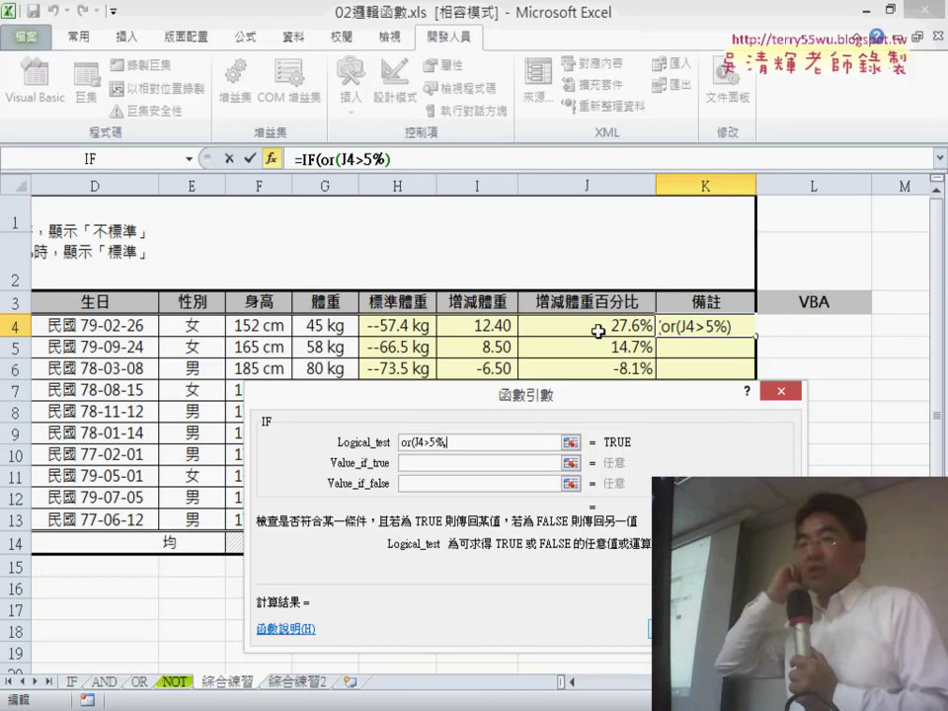
{"action": "type", "text": ","}
{"action": "left_click", "coordinate": [598, 331]}
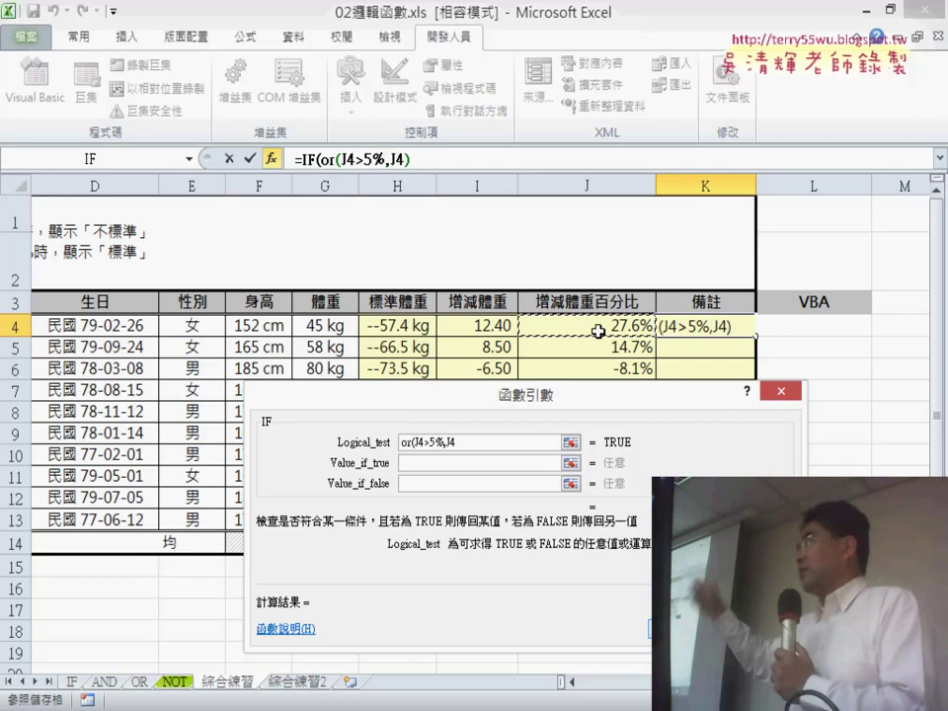
{"action": "type", "text": "<"}
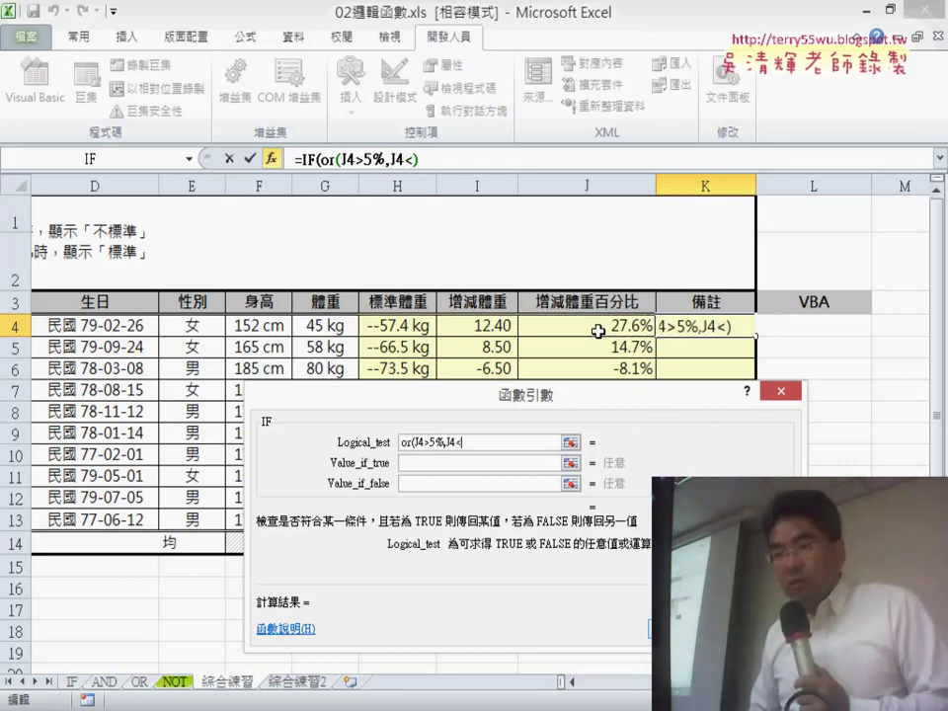
{"action": "type", "text": "-5"}
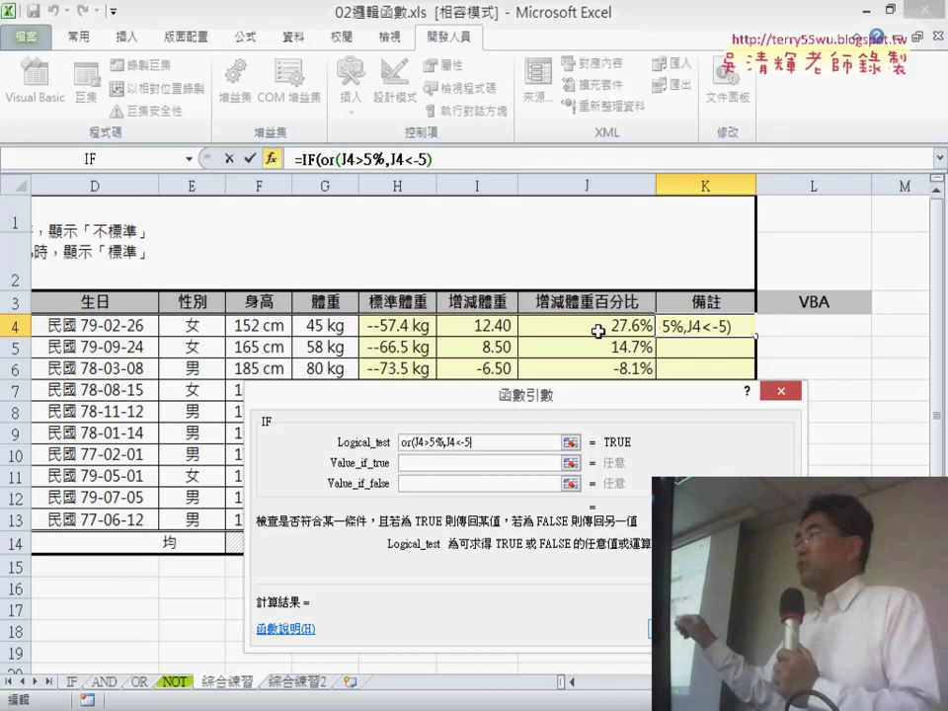
{"action": "type", "text": "%"}
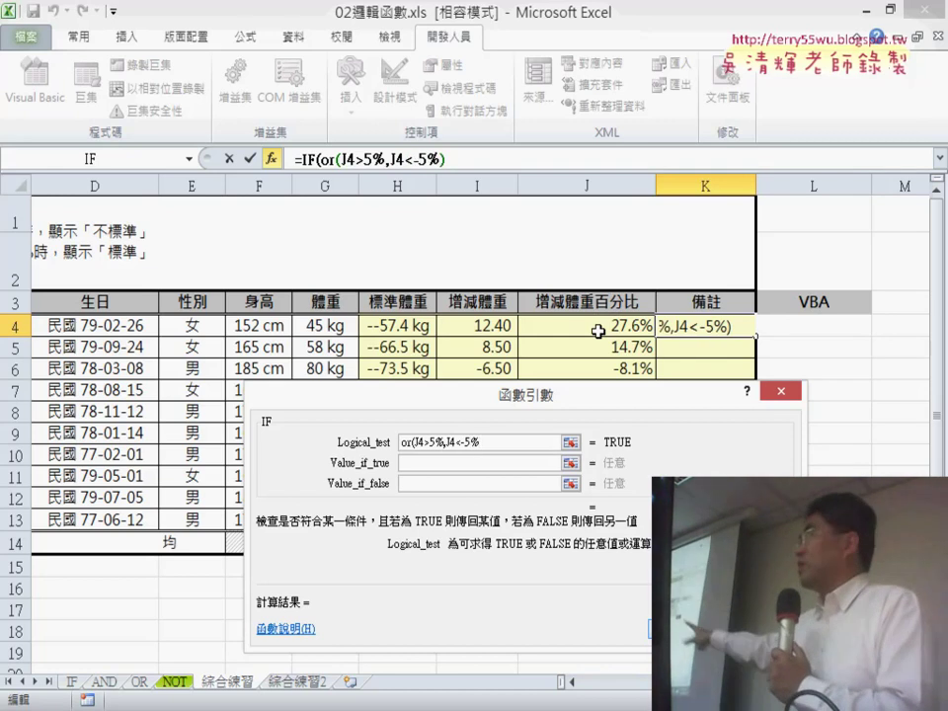
{"action": "type", "text": ")"}
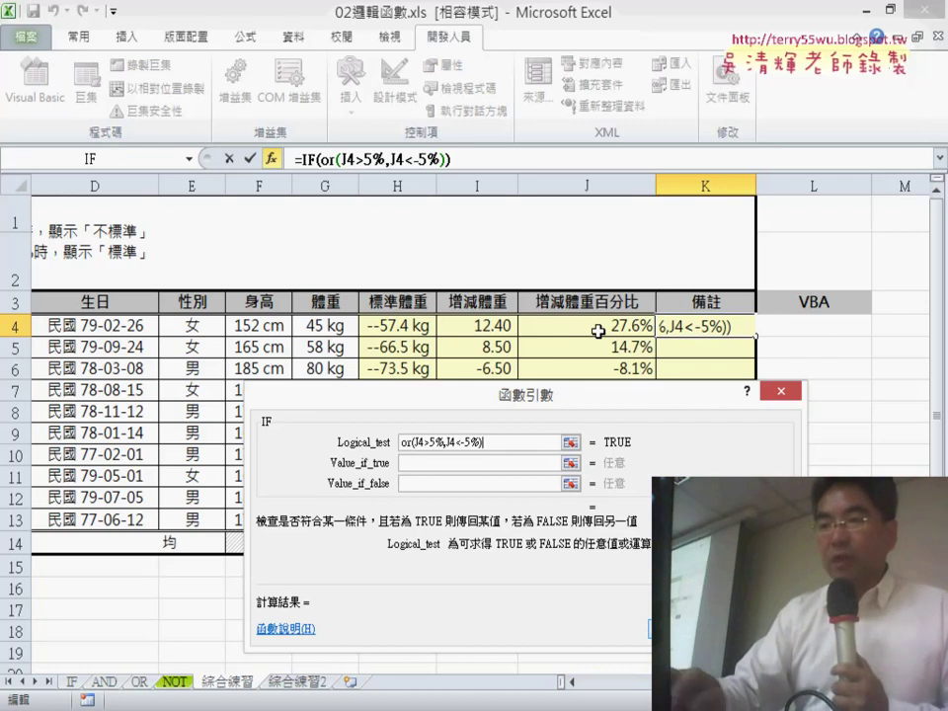
Step: Type 不標準 as the IF value when true and copy its 標準 part
{"action": "left_click", "coordinate": [437, 462]}
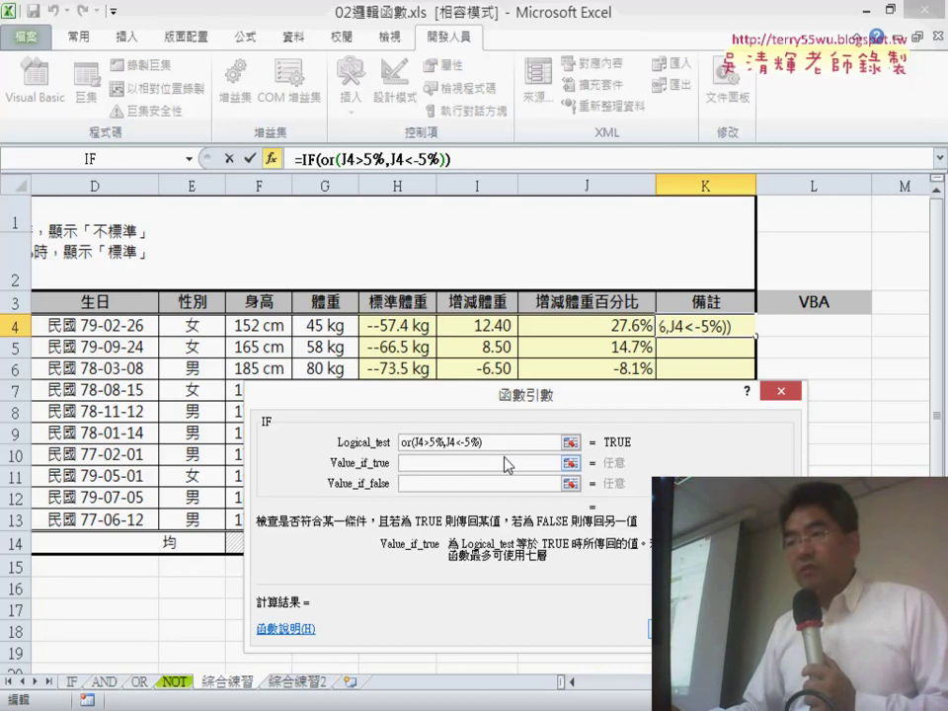
{"action": "type", "text": "ㄉ不"}
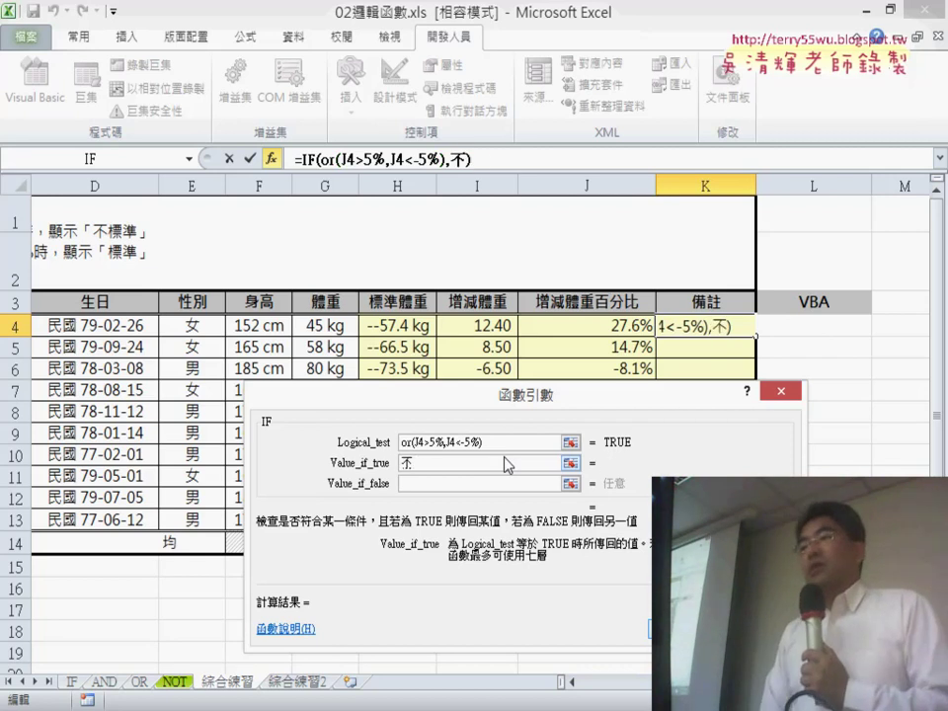
{"action": "type", "text": "ㄅㄧㄠ"}
{"action": "key", "text": "space"}
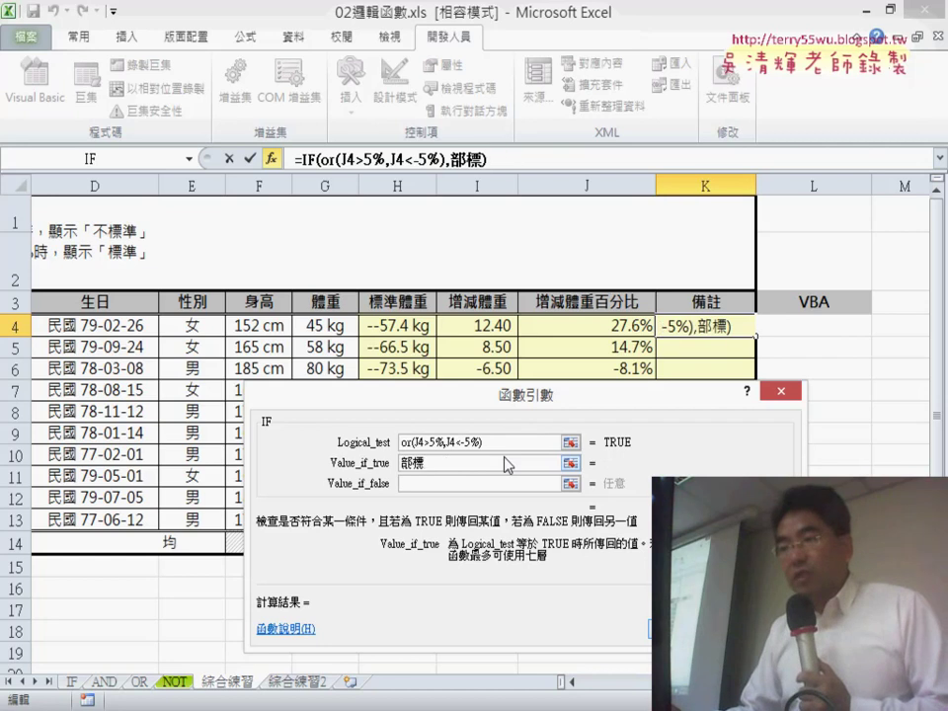
{"action": "type", "text": "ㄓㄨㄣˇ"}
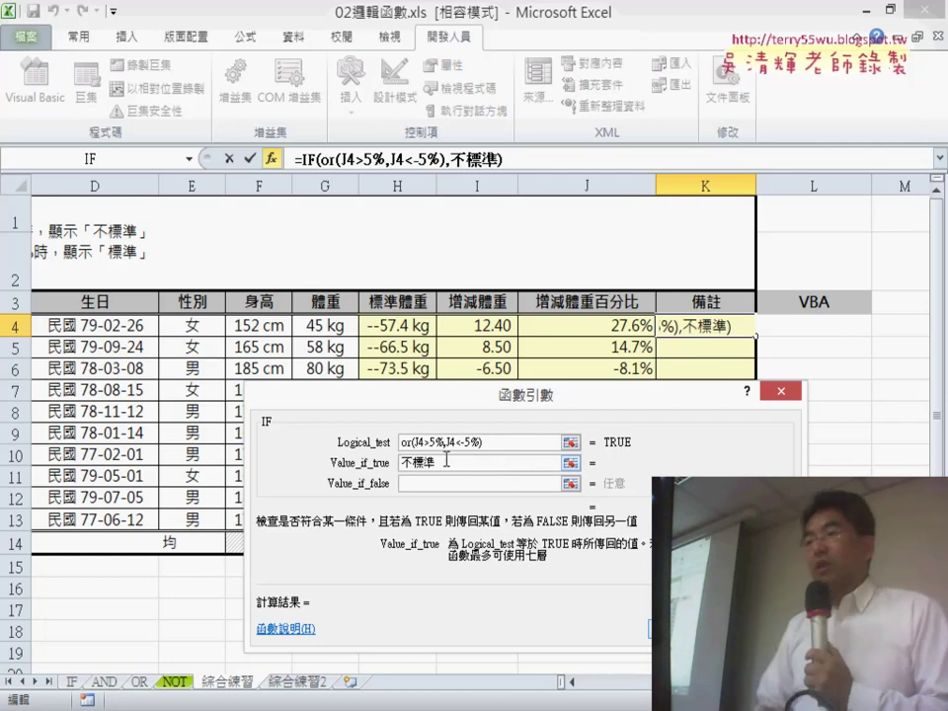
{"action": "left_click_drag", "start_coordinate": [437, 463], "coordinate": [412, 461]}
{"action": "right_click", "coordinate": [412, 461]}
{"action": "left_click", "coordinate": [464, 439]}
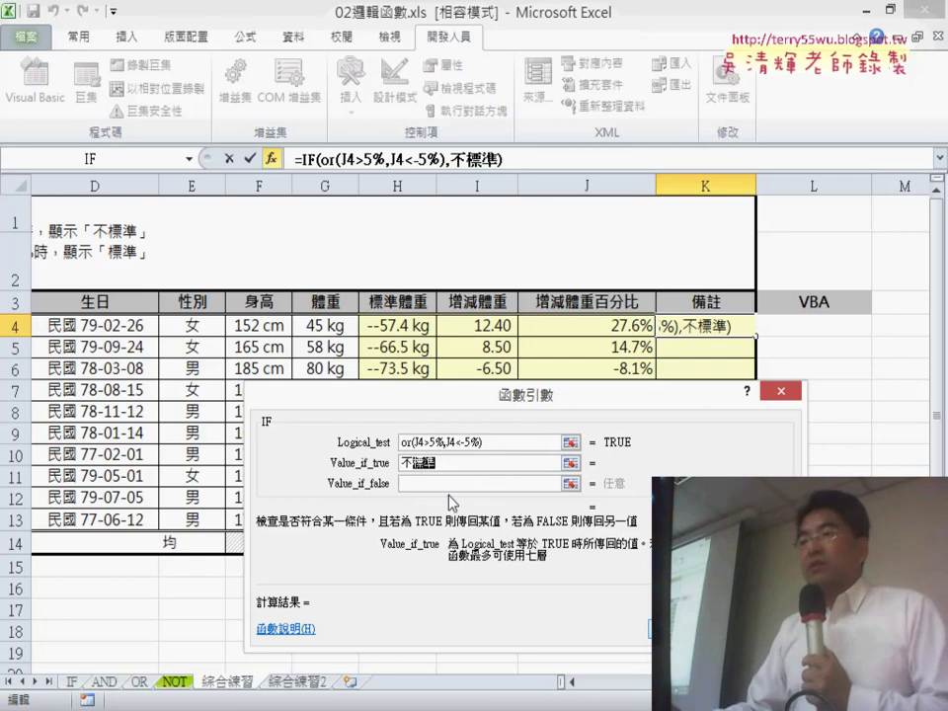
Step: Paste 標準 as the value when false and commit the formula in K4
{"action": "left_click", "coordinate": [413, 483]}
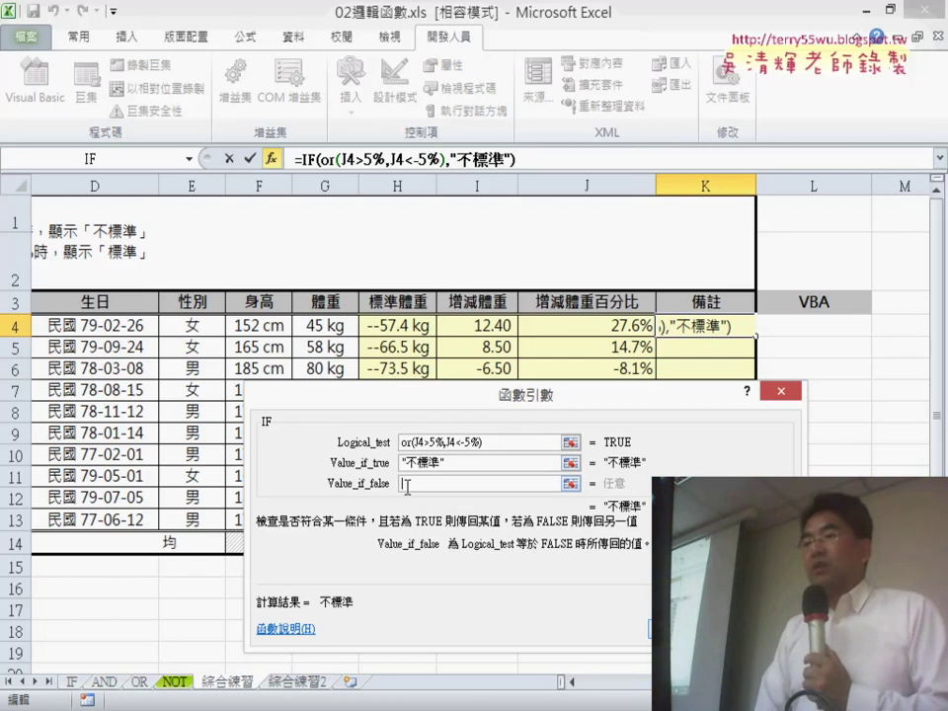
{"action": "right_click", "coordinate": [407, 487]}
{"action": "left_click", "coordinate": [466, 540]}
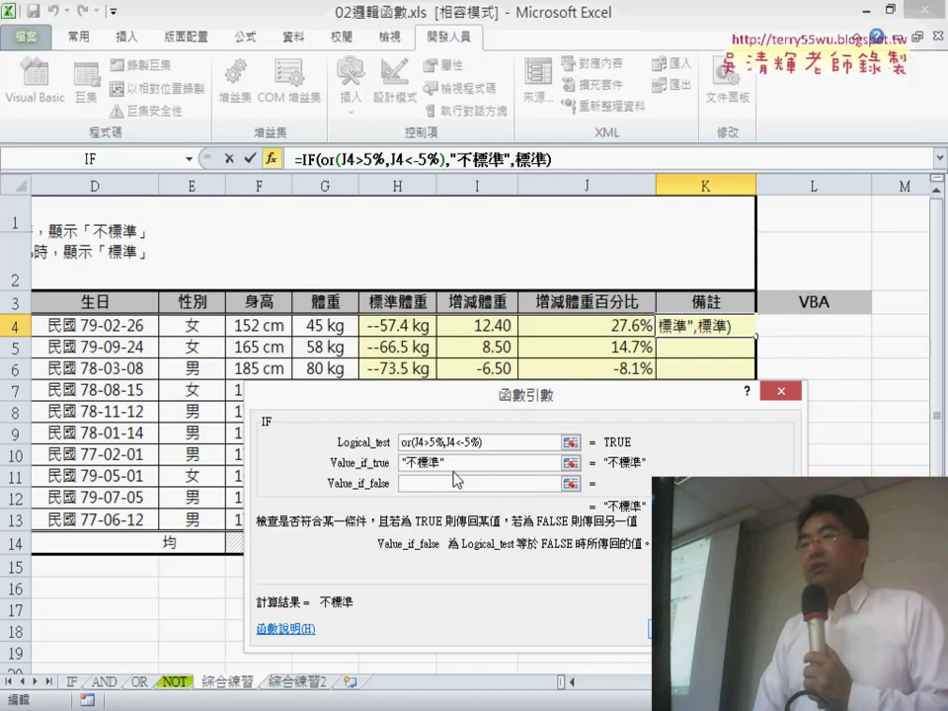
{"action": "left_click", "coordinate": [463, 462]}
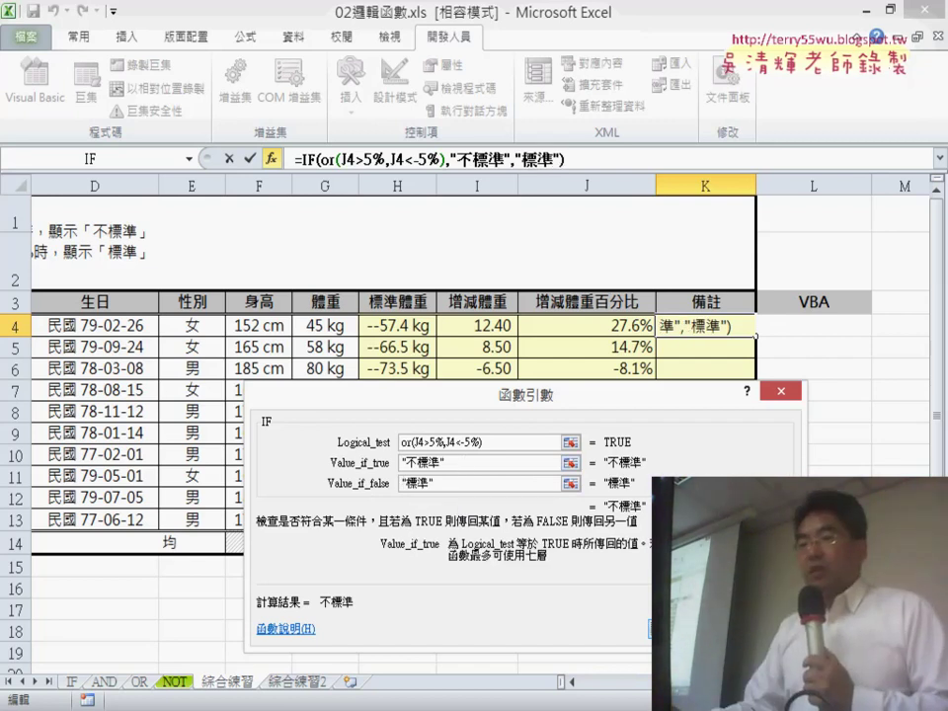
{"action": "key", "text": "Return"}
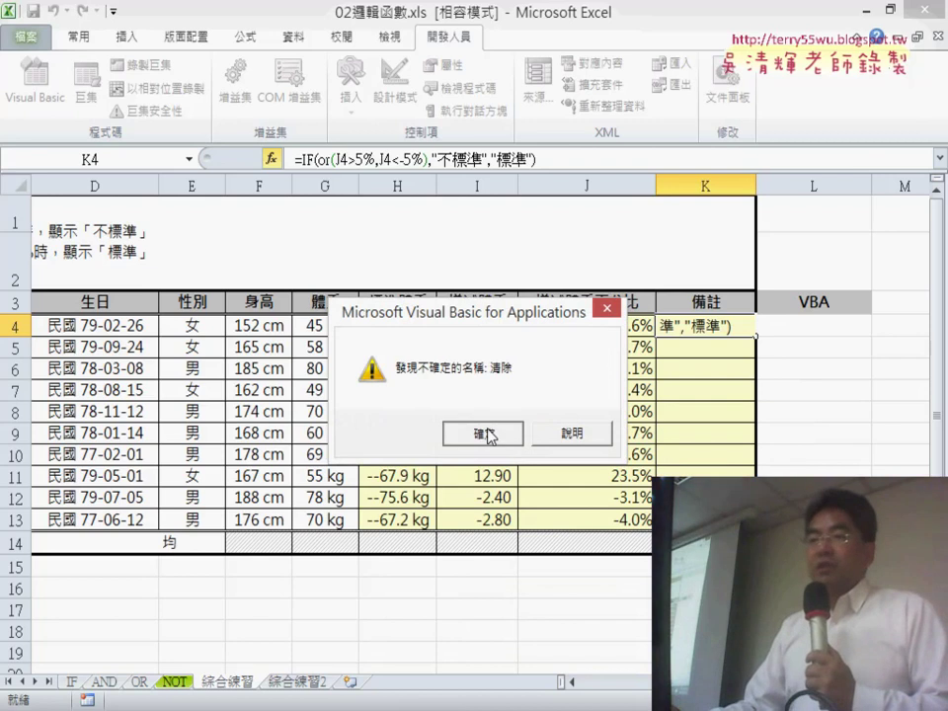
Step: Dismiss the VBA warning, fill K4's formula down to K13, and compare remarks against column J
{"action": "left_click", "coordinate": [484, 434]}
{"action": "left_click_drag", "start_coordinate": [758, 338], "coordinate": [730, 519]}
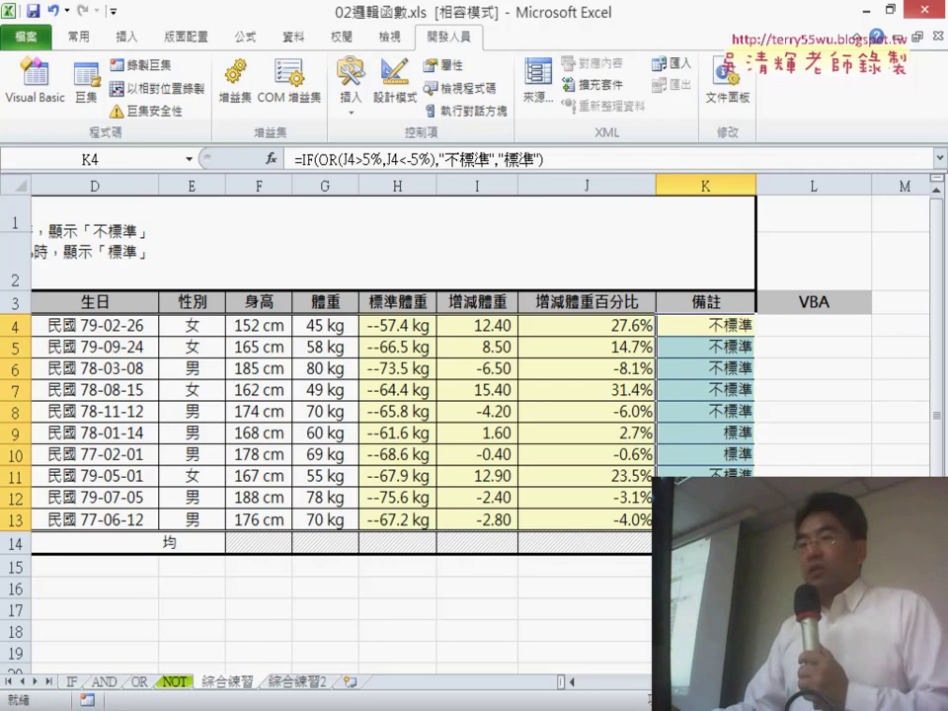
{"action": "left_click_drag", "start_coordinate": [592, 432], "coordinate": [628, 452]}
{"action": "left_click_drag", "start_coordinate": [729, 434], "coordinate": [725, 457]}
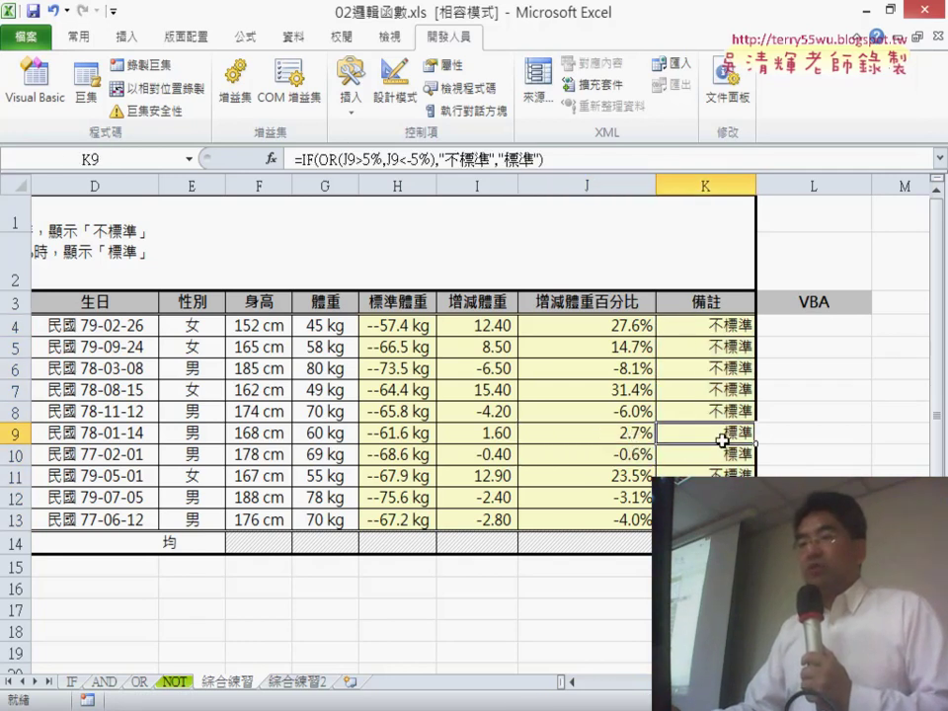
{"action": "left_click_drag", "start_coordinate": [632, 497], "coordinate": [637, 517]}
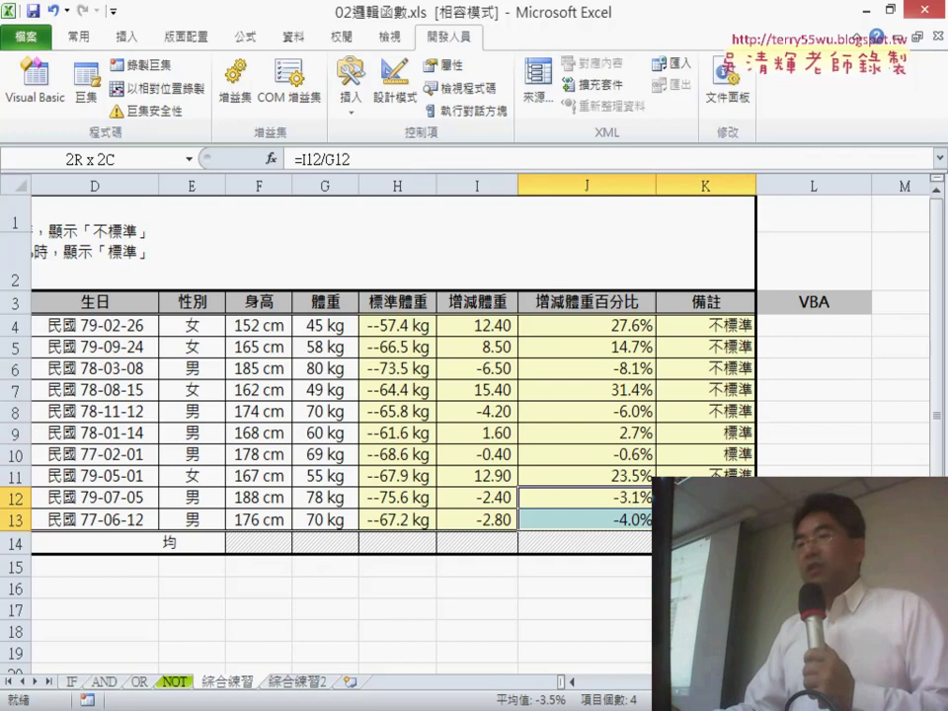
{"action": "left_click_drag", "start_coordinate": [624, 328], "coordinate": [708, 412]}
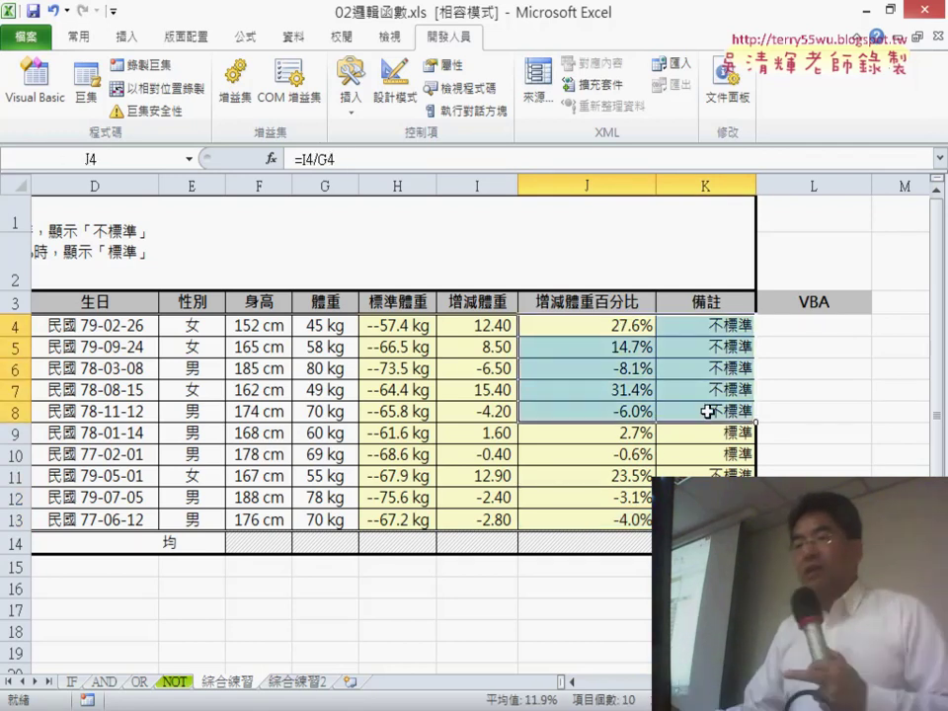
{"action": "left_click", "coordinate": [726, 328]}
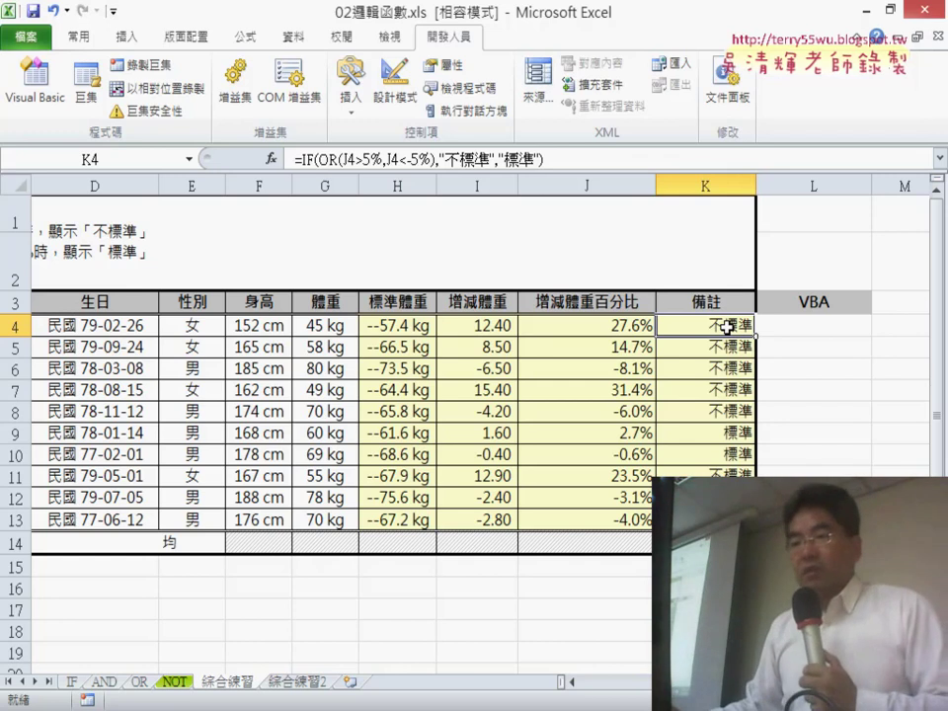
{"action": "left_click_drag", "start_coordinate": [230, 674], "coordinate": [286, 686]}
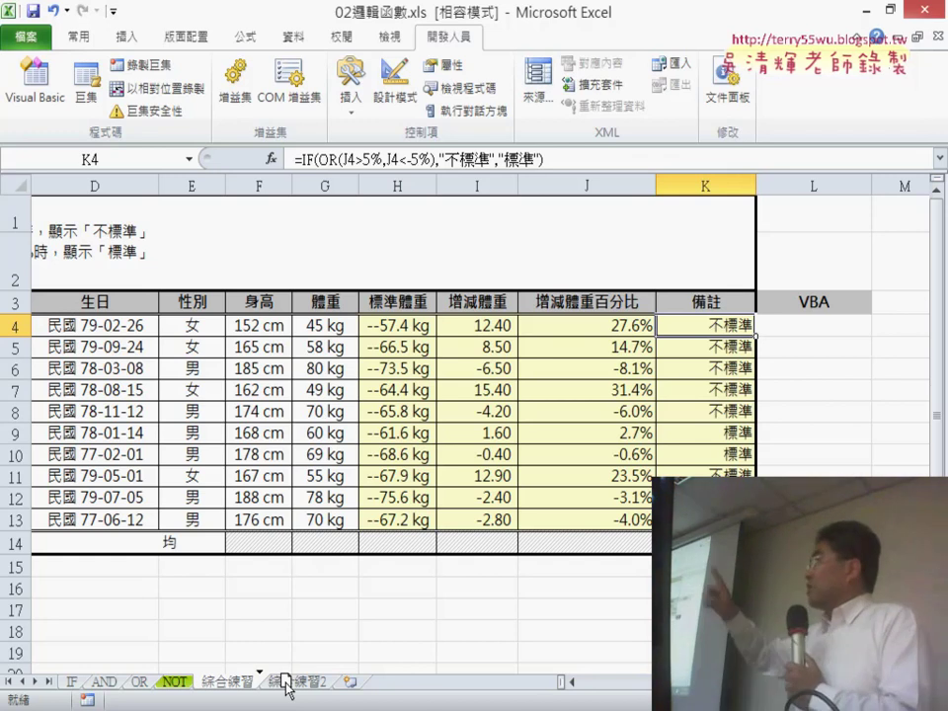
Step: Duplicate the 綜合練習 sheet and rename the copy 綜合練習 (AND)
{"action": "left_click_drag", "start_coordinate": [287, 684], "coordinate": [254, 686]}
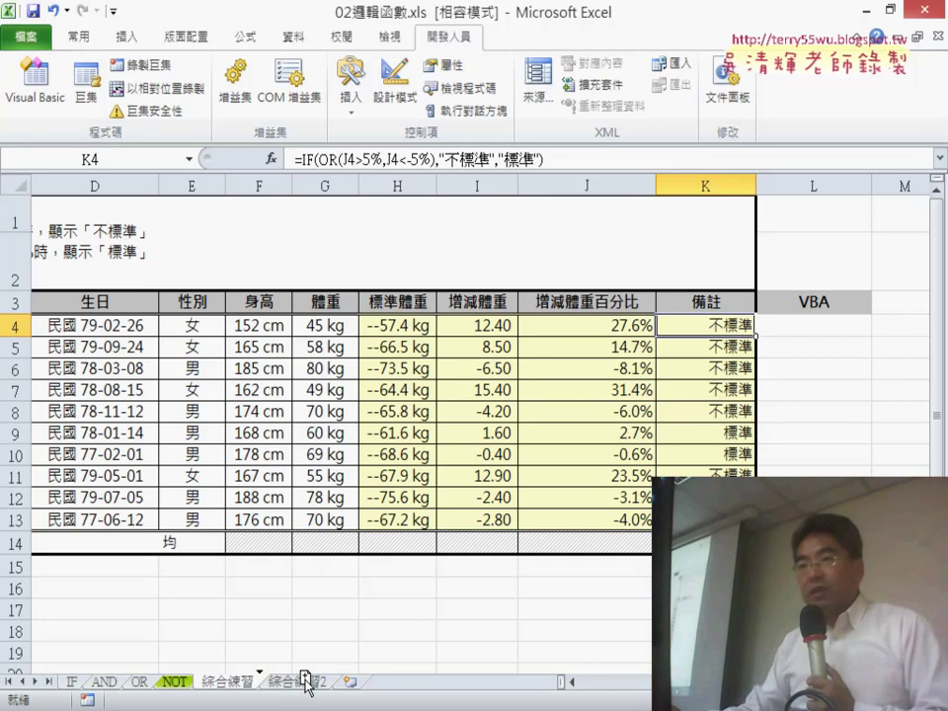
{"action": "left_click_drag", "start_coordinate": [305, 680], "coordinate": [301, 681]}
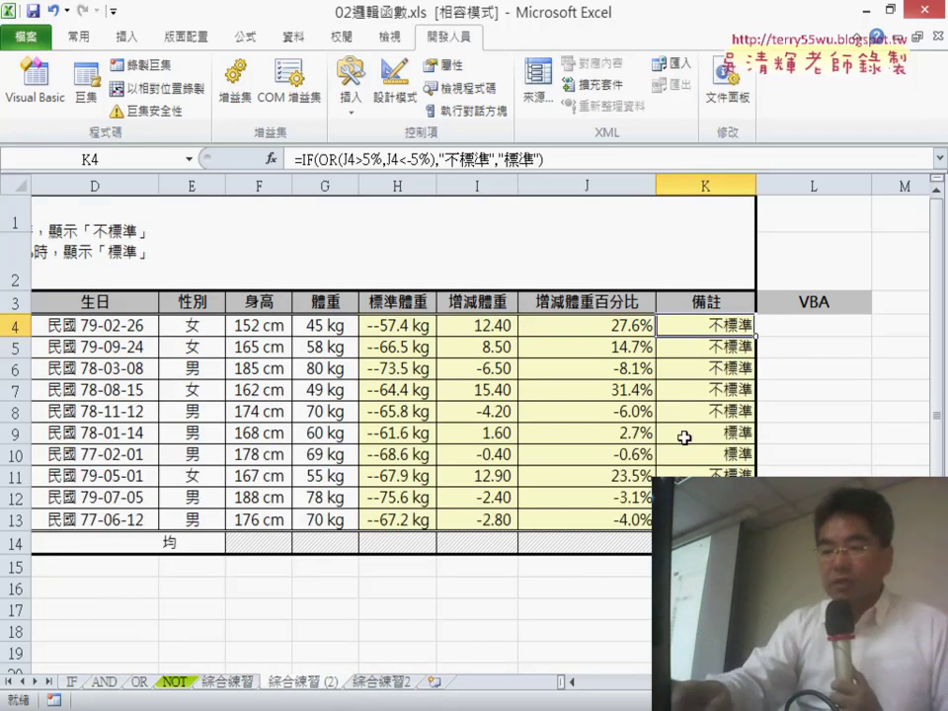
{"action": "left_click_drag", "start_coordinate": [727, 325], "coordinate": [726, 520]}
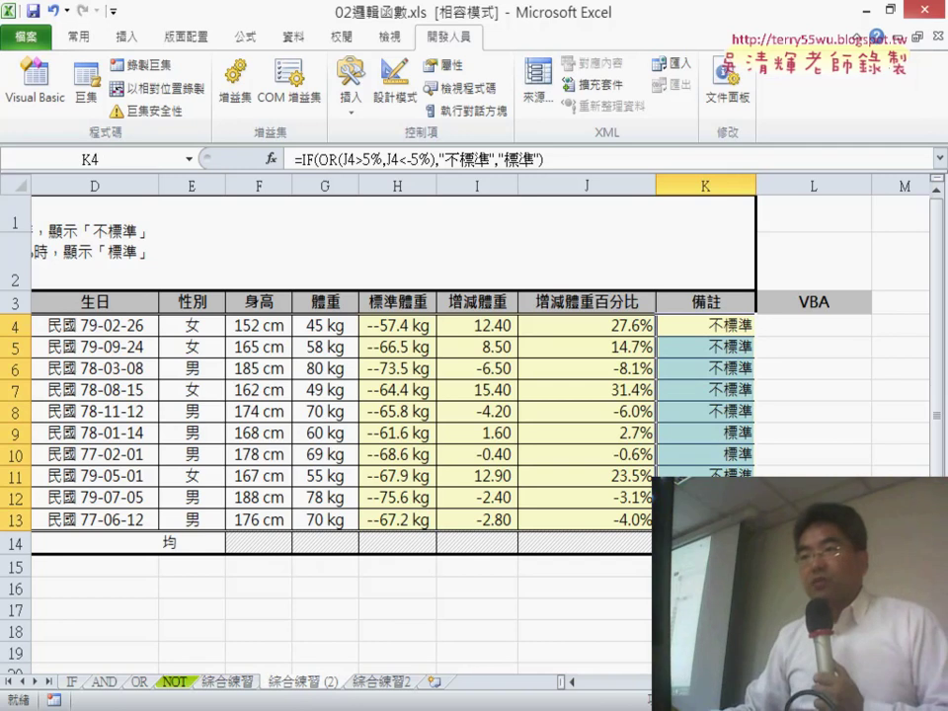
{"action": "key", "text": "Delete"}
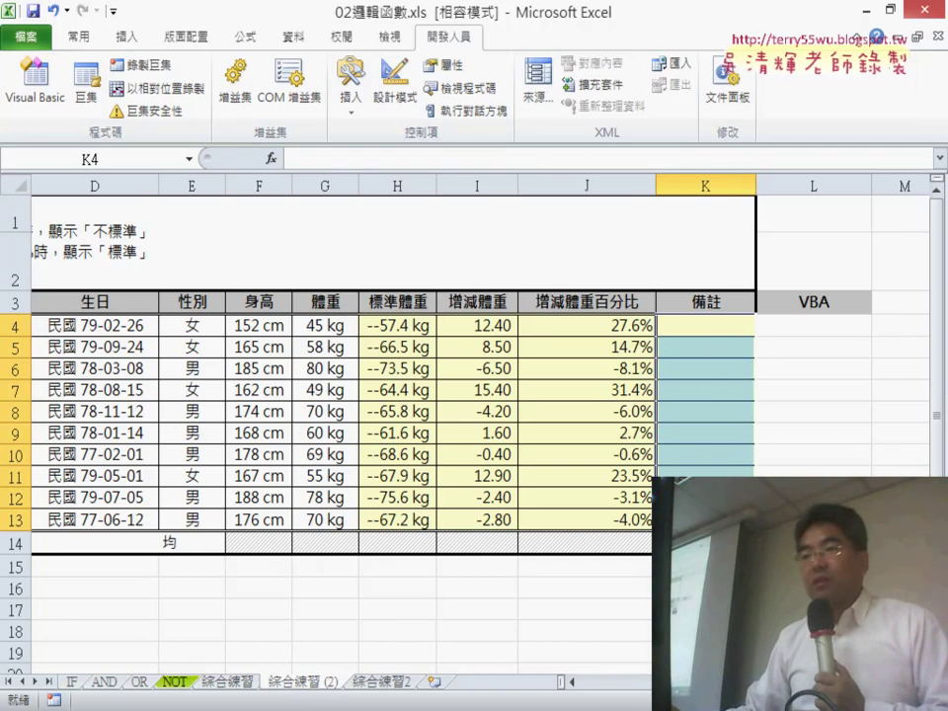
{"action": "key", "text": "ctrl+z"}
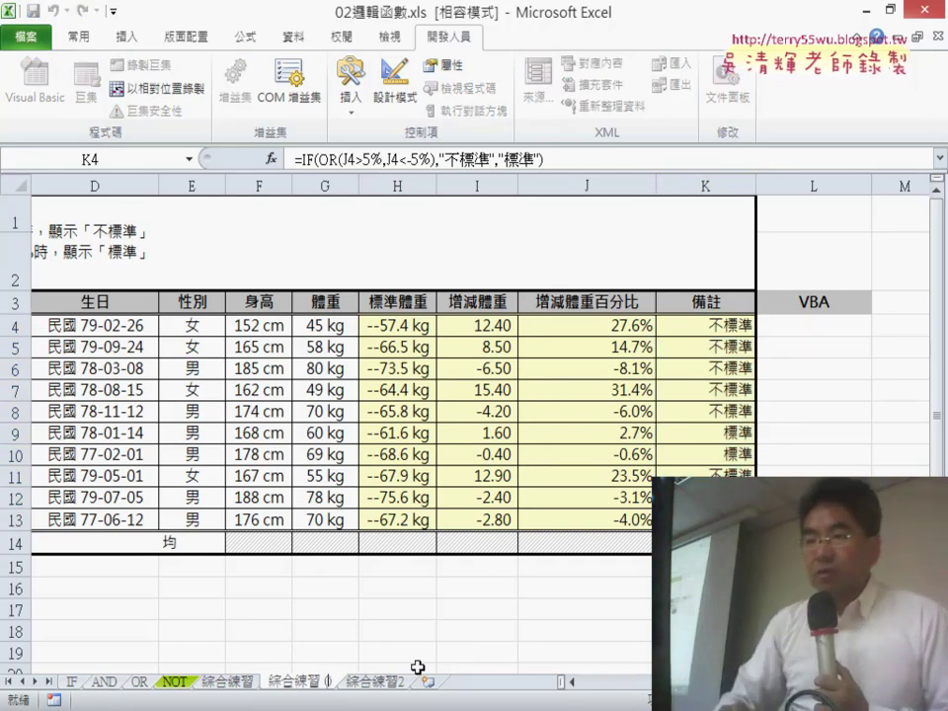
{"action": "left_click", "coordinate": [302, 681]}
{"action": "type", "text": "AN"}
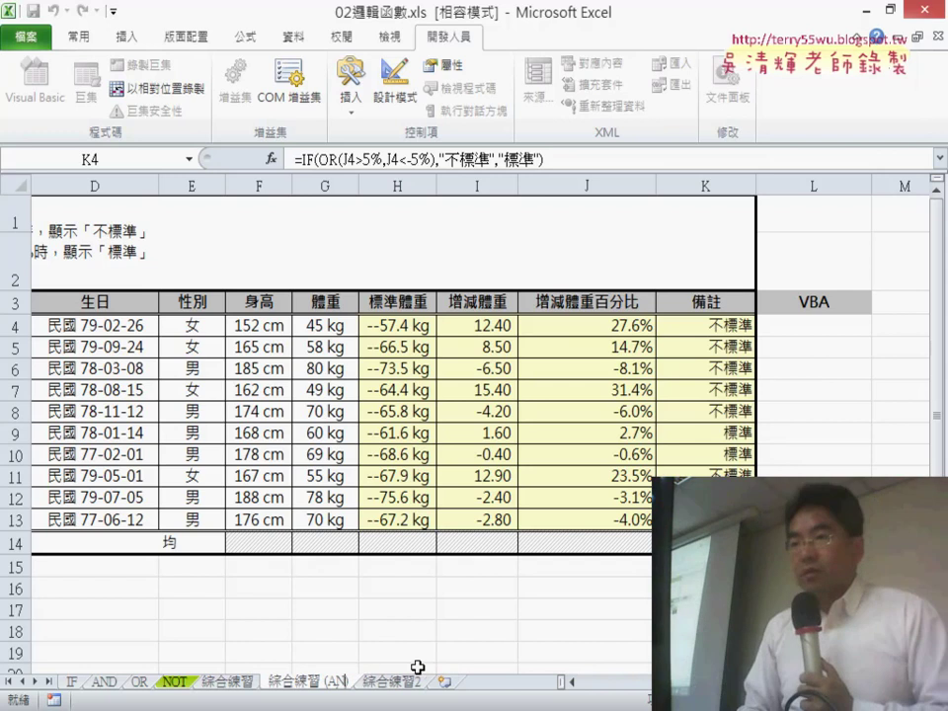
{"action": "type", "text": "D"}
{"action": "key", "text": "Return"}
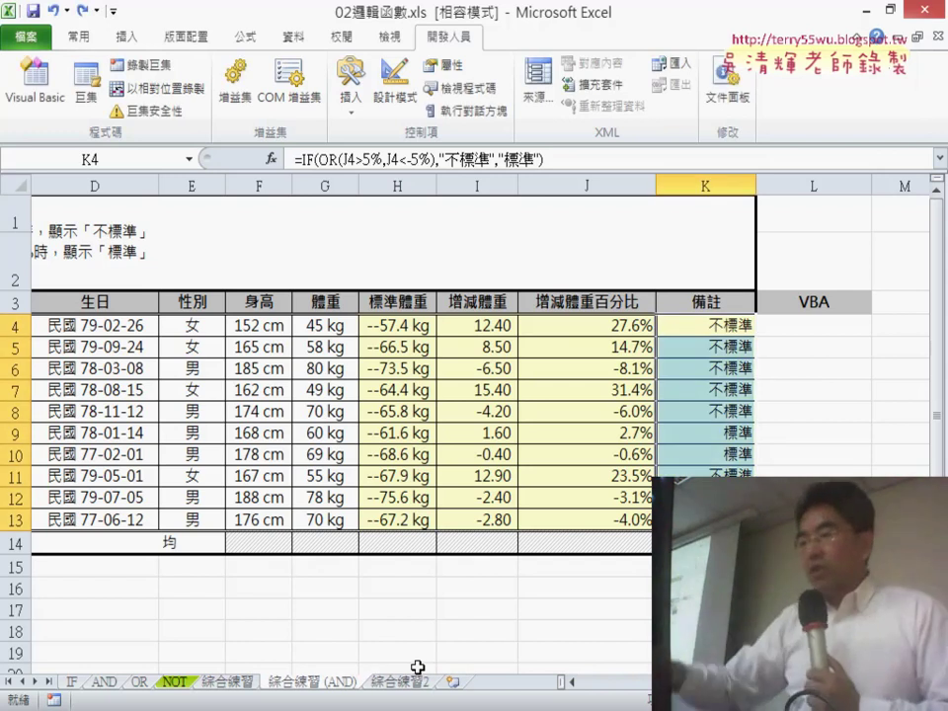
Step: Reopen the IF Function Arguments for K4's formula on the new sheet
{"action": "left_click", "coordinate": [721, 326]}
{"action": "left_click", "coordinate": [310, 159]}
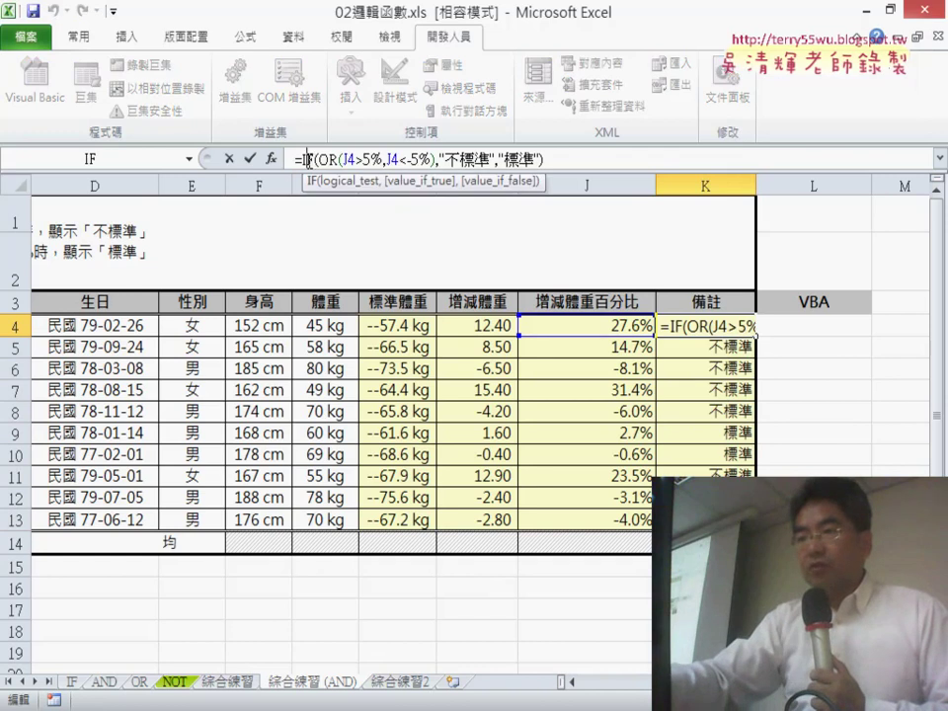
{"action": "left_click", "coordinate": [276, 161]}
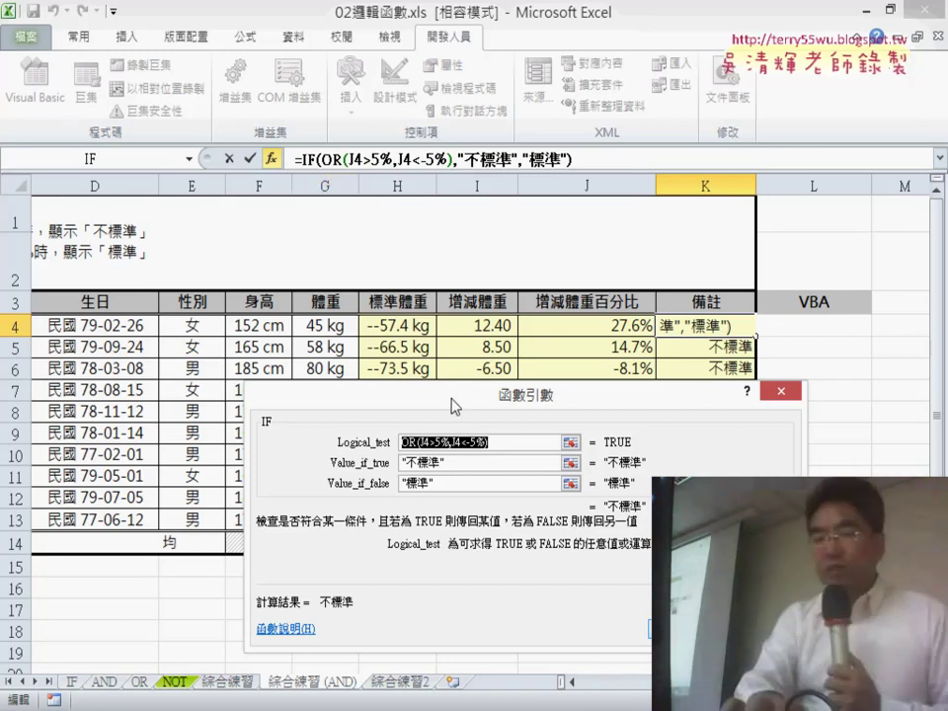
{"action": "left_click_drag", "start_coordinate": [453, 405], "coordinate": [369, 168]}
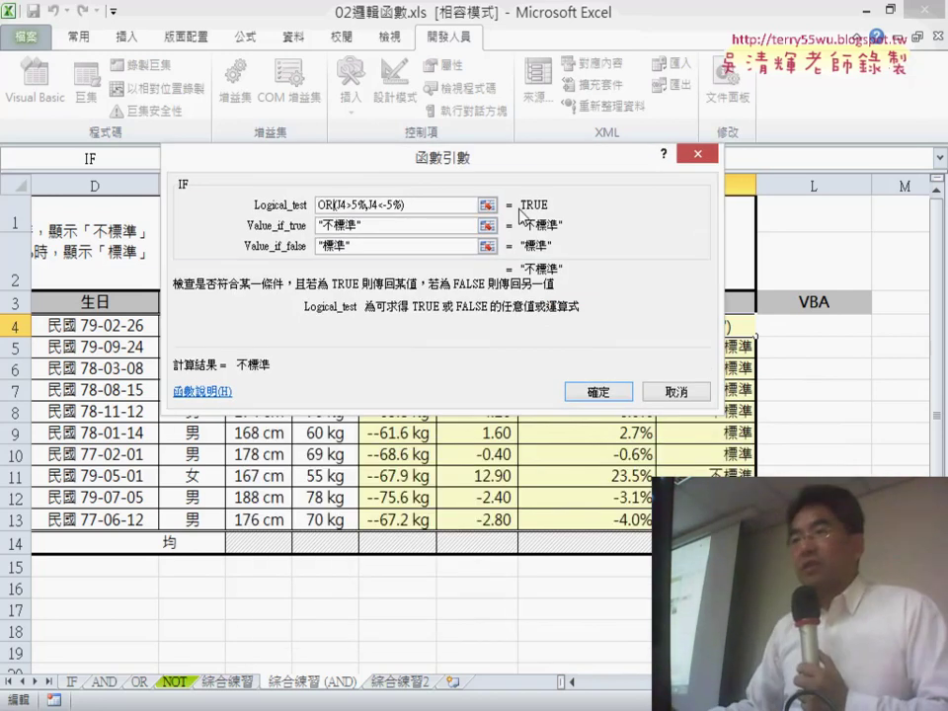
Step: Replace OR with and and change the comparisons to J4<=5% and J4>=-5%
{"action": "key", "text": "BackSpace"}
{"action": "key", "text": "BackSpace"}
{"action": "type", "text": "Y"}
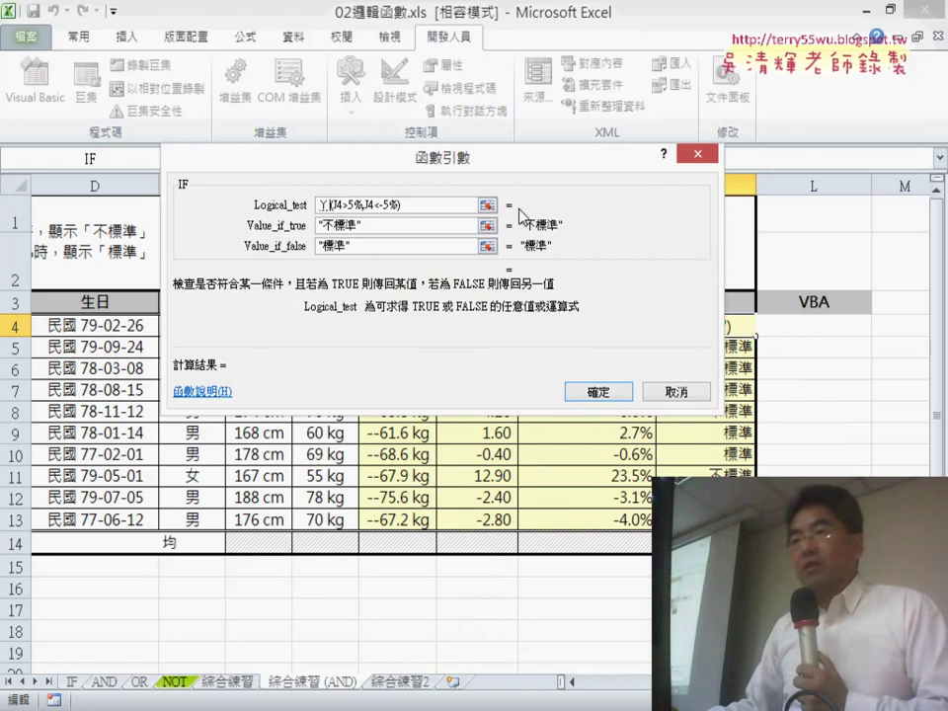
{"action": "key", "text": "BackSpace"}
{"action": "type", "text": "an"}
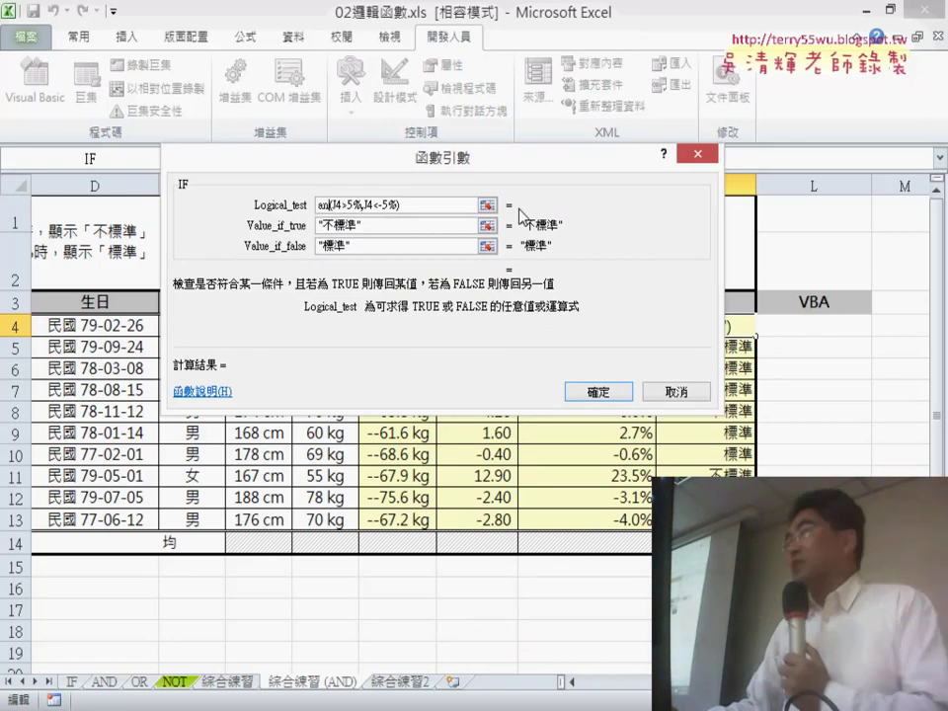
{"action": "type", "text": "d"}
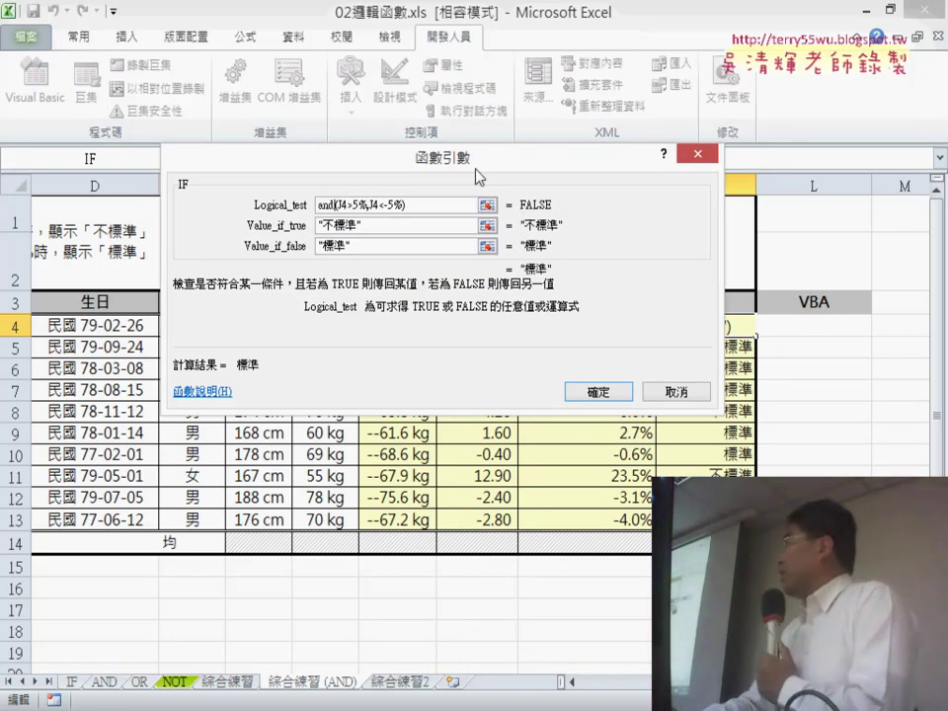
{"action": "mouse_move", "coordinate": [479, 158]}
{"action": "left_mouse_down"}
{"action": "mouse_move", "coordinate": [375, 296]}
{"action": "mouse_move", "coordinate": [442, 362]}
{"action": "mouse_move", "coordinate": [526, 370]}
{"action": "left_mouse_up"}
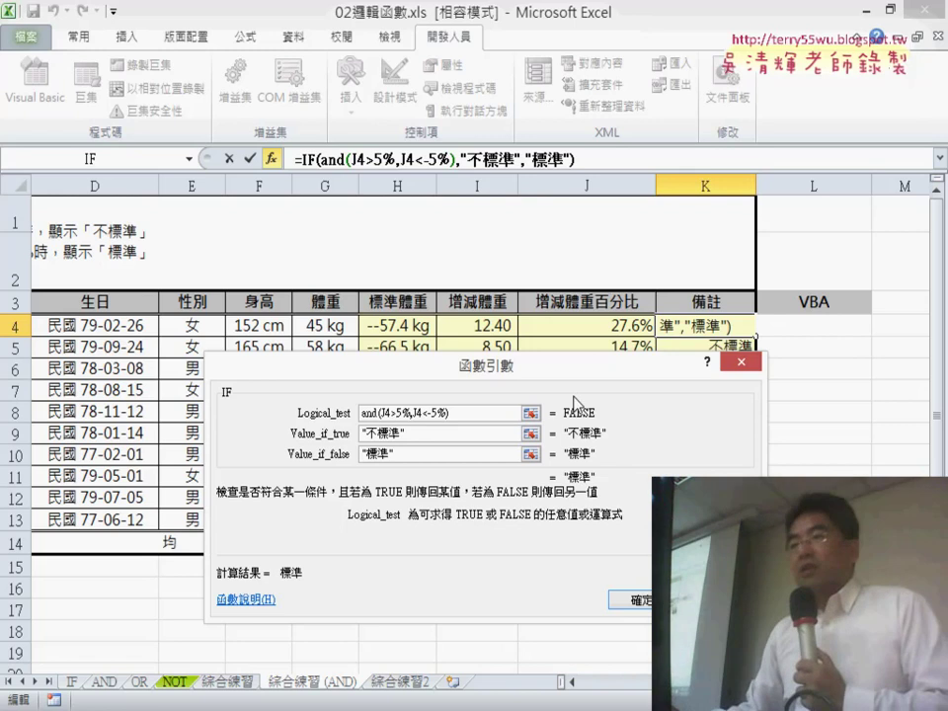
{"action": "key", "text": "BackSpace"}
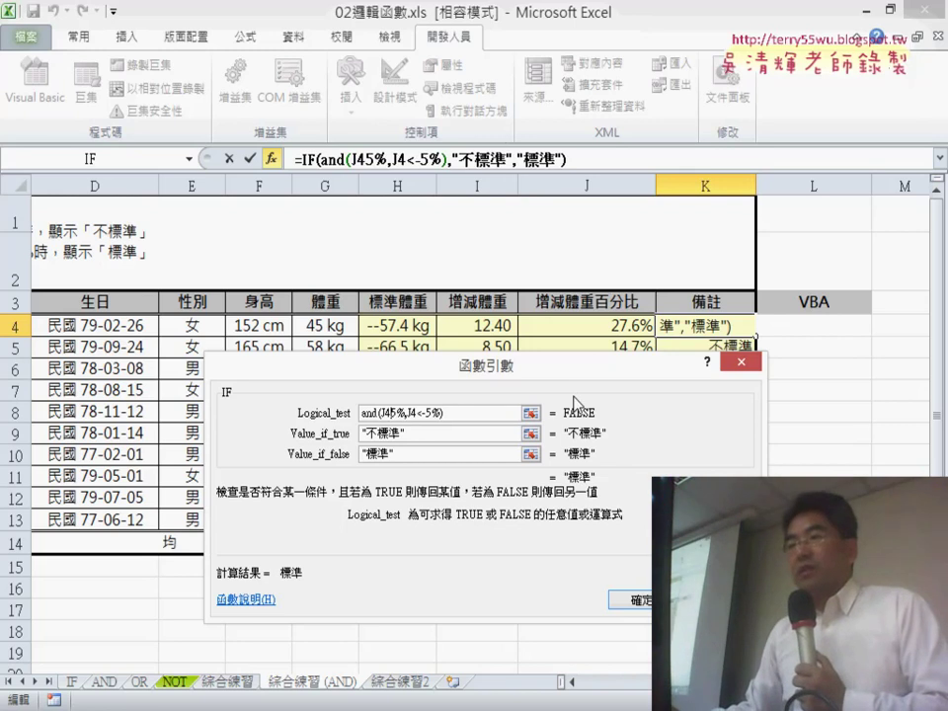
{"action": "type", "text": "<"}
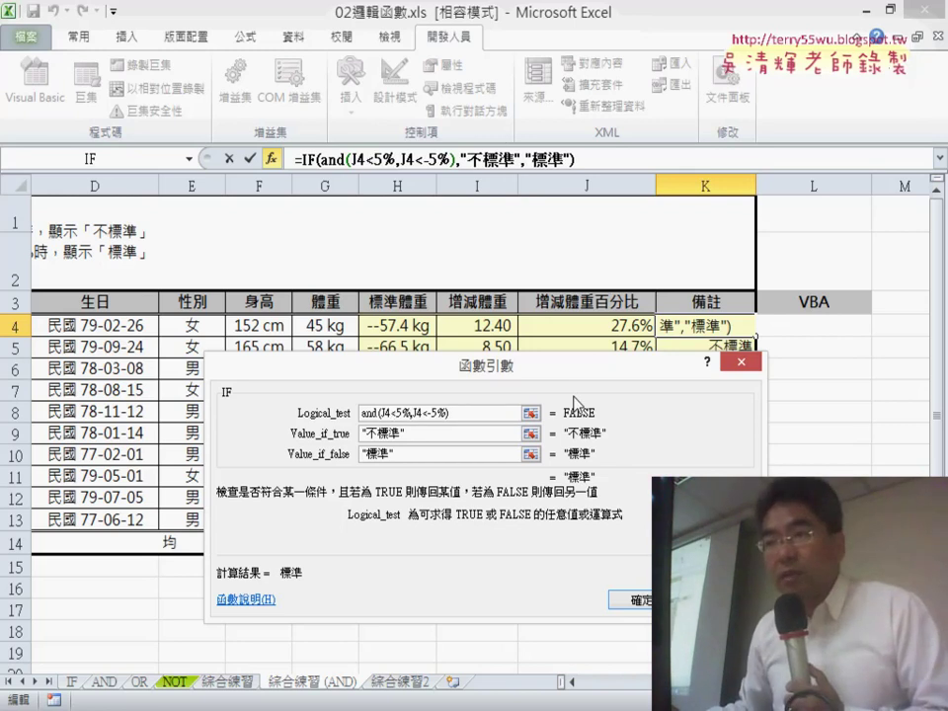
{"action": "type", "text": "="}
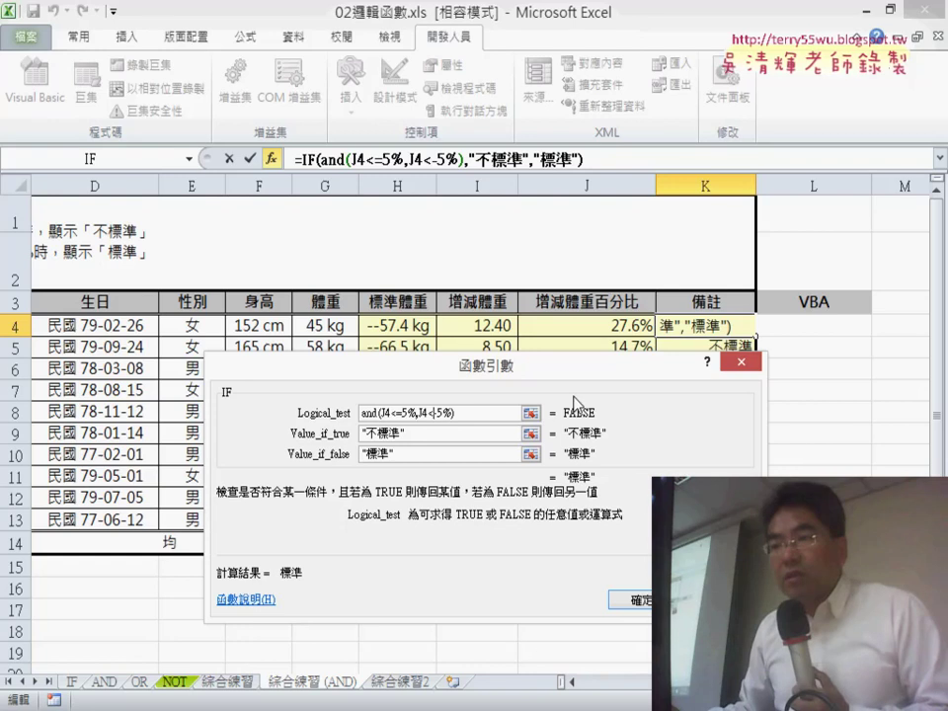
{"action": "key", "text": "BackSpace"}
{"action": "key", "text": "BackSpace"}
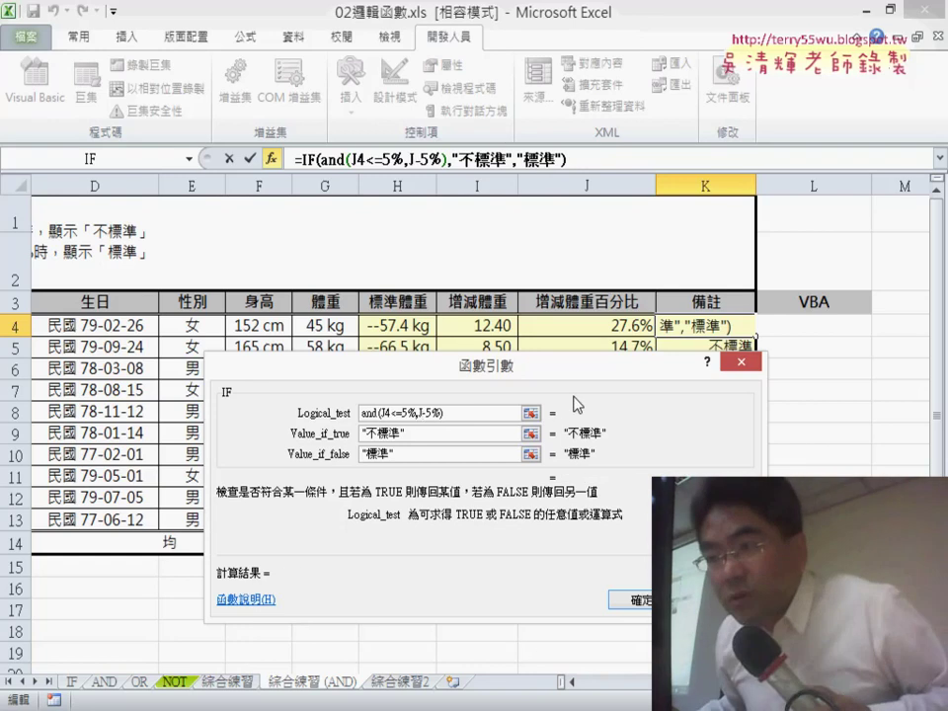
{"action": "type", "text": "4"}
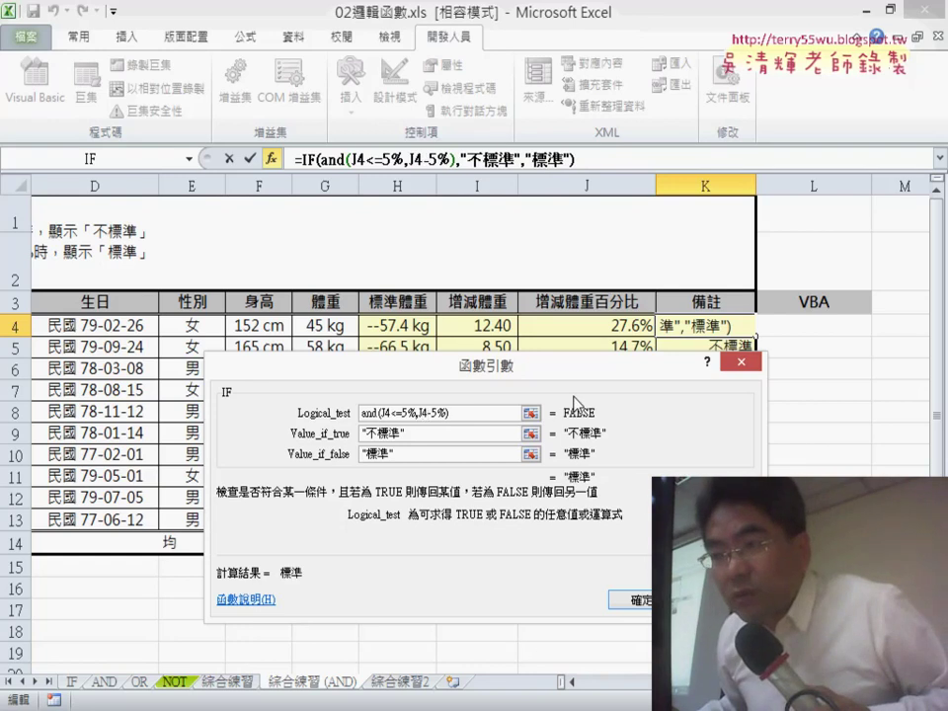
{"action": "type", "text": ">="}
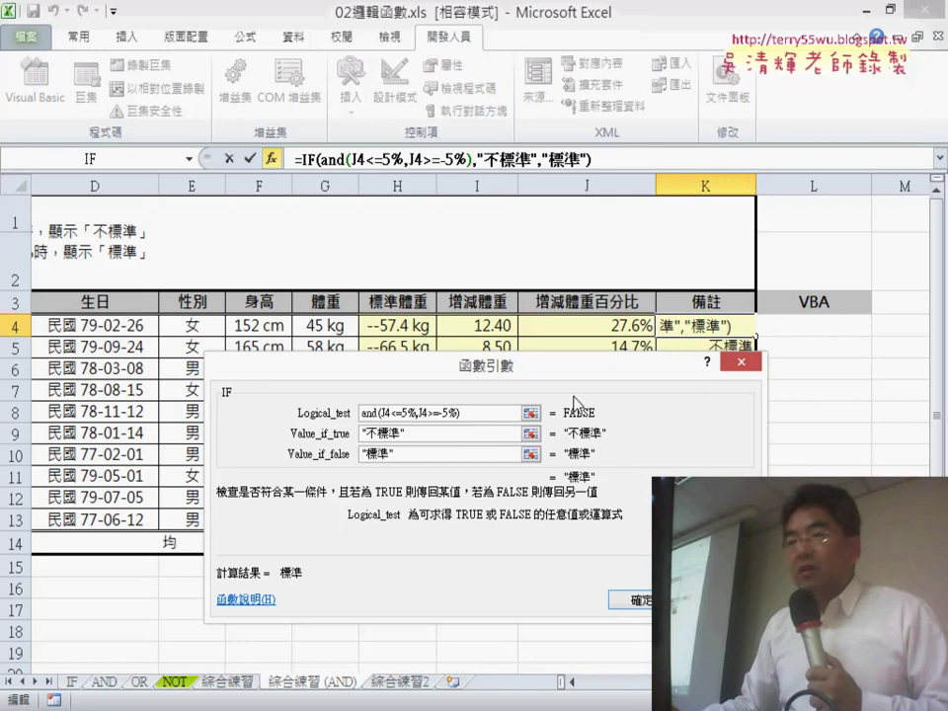
Step: Clear the explanatory ink and confirm the AND-based IF formula in K4, showing 標準
{"action": "left_click_drag", "start_coordinate": [469, 129], "coordinate": [592, 120]}
{"action": "mouse_move", "coordinate": [549, 139]}
{"action": "left_mouse_down"}
{"action": "mouse_move", "coordinate": [558, 247]}
{"action": "mouse_move", "coordinate": [583, 220]}
{"action": "left_mouse_up"}
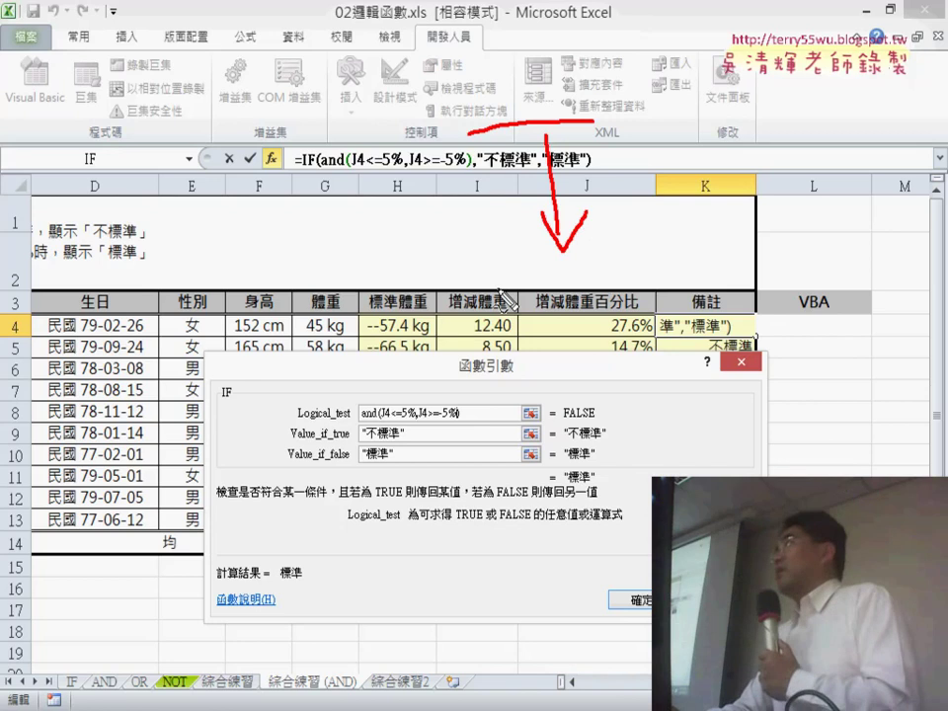
{"action": "mouse_move", "coordinate": [533, 282]}
{"action": "left_mouse_down"}
{"action": "mouse_move", "coordinate": [589, 281]}
{"action": "mouse_move", "coordinate": [537, 138]}
{"action": "left_mouse_up"}
{"action": "mouse_move", "coordinate": [518, 192]}
{"action": "left_mouse_down"}
{"action": "mouse_move", "coordinate": [551, 202]}
{"action": "mouse_move", "coordinate": [553, 247]}
{"action": "left_mouse_up"}
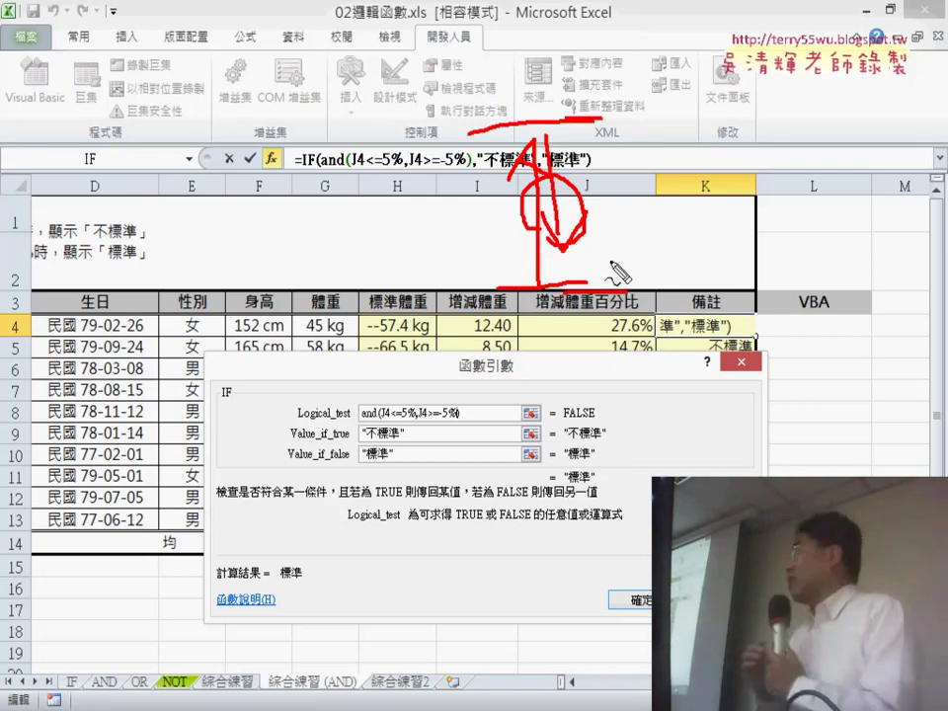
{"action": "key", "text": "Escape"}
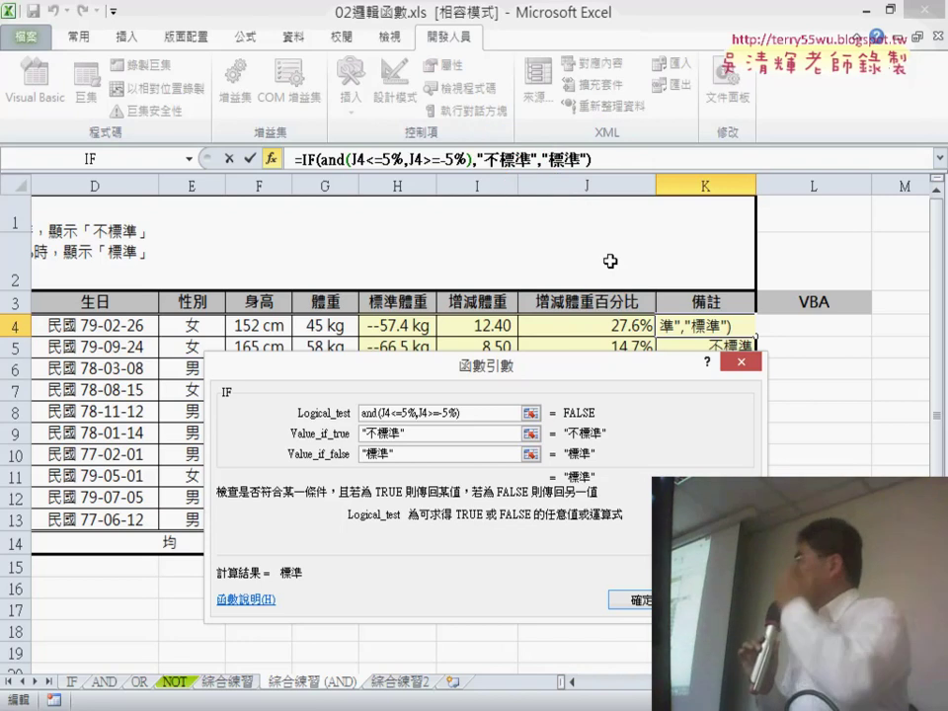
{"action": "left_click", "coordinate": [633, 598]}
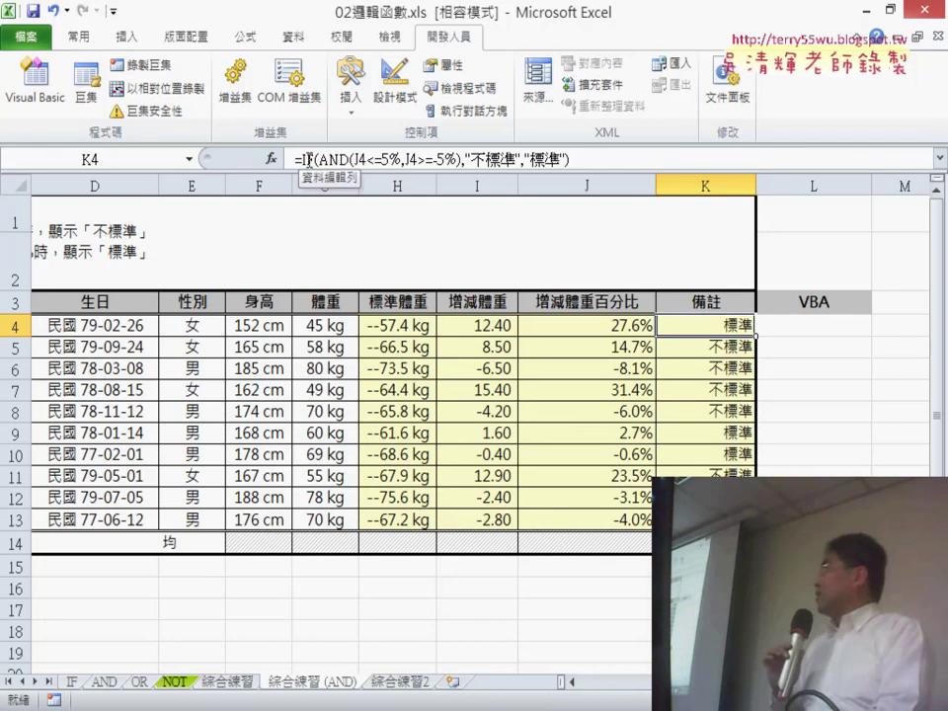
Step: Reopen K4's IF arguments and highlight the 5% limit in the logical test
{"action": "left_click", "coordinate": [270, 158]}
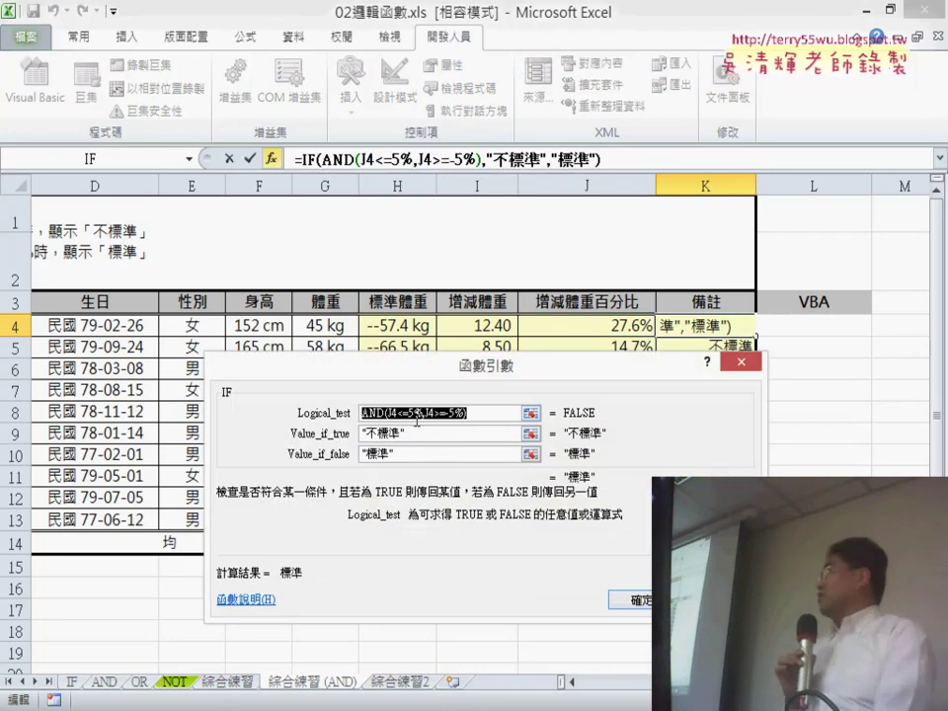
{"action": "left_click", "coordinate": [419, 412]}
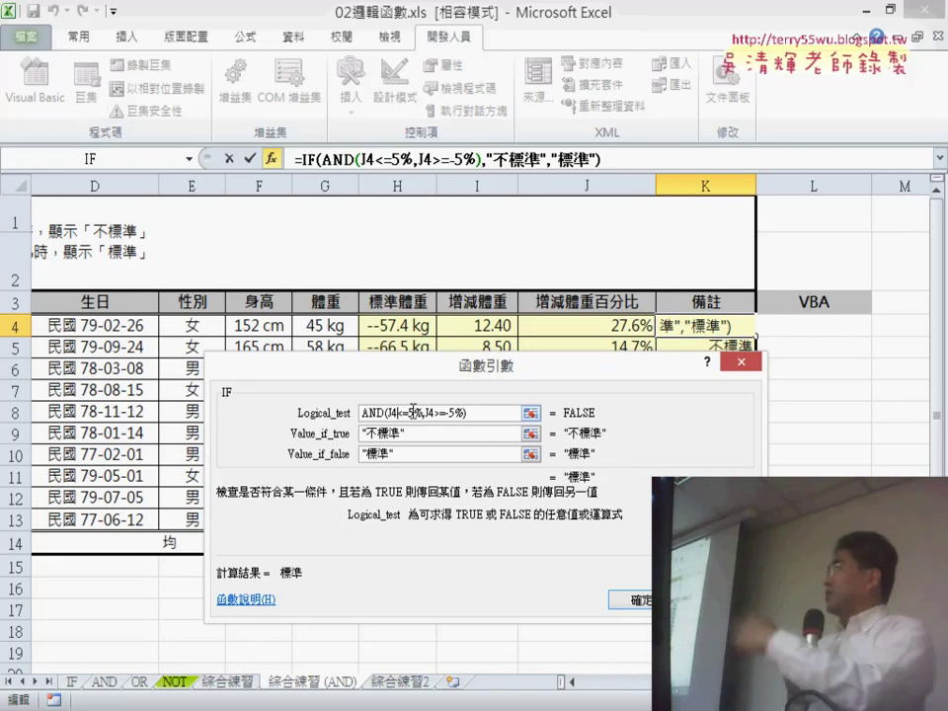
{"action": "left_click_drag", "start_coordinate": [407, 412], "coordinate": [425, 410]}
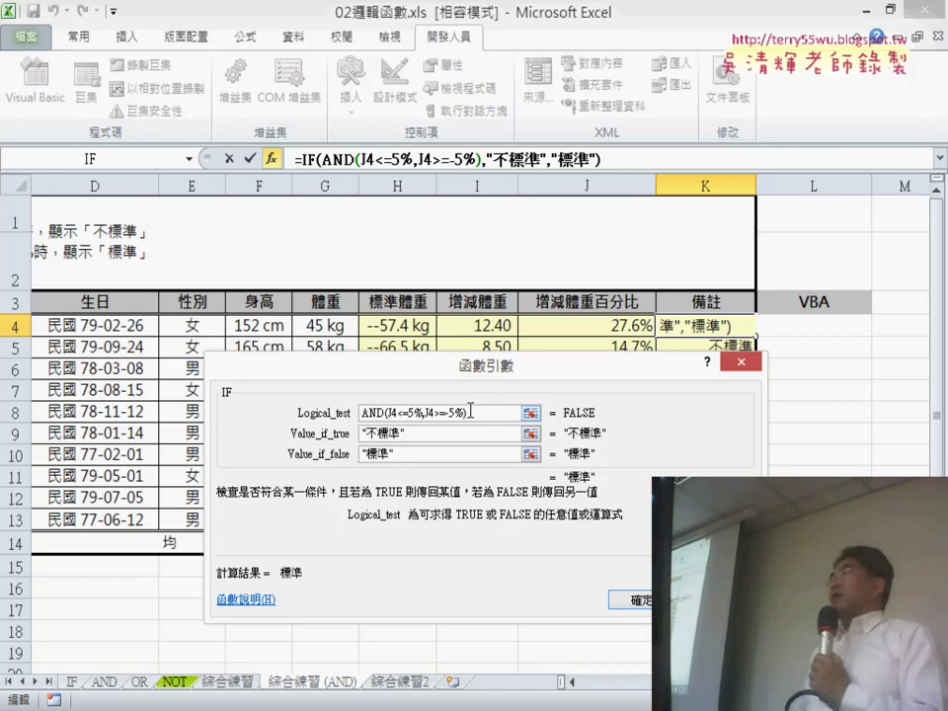
Step: Move 不 from the true result to the false result, giving 標準/不標準, and confirm
{"action": "left_click", "coordinate": [369, 435]}
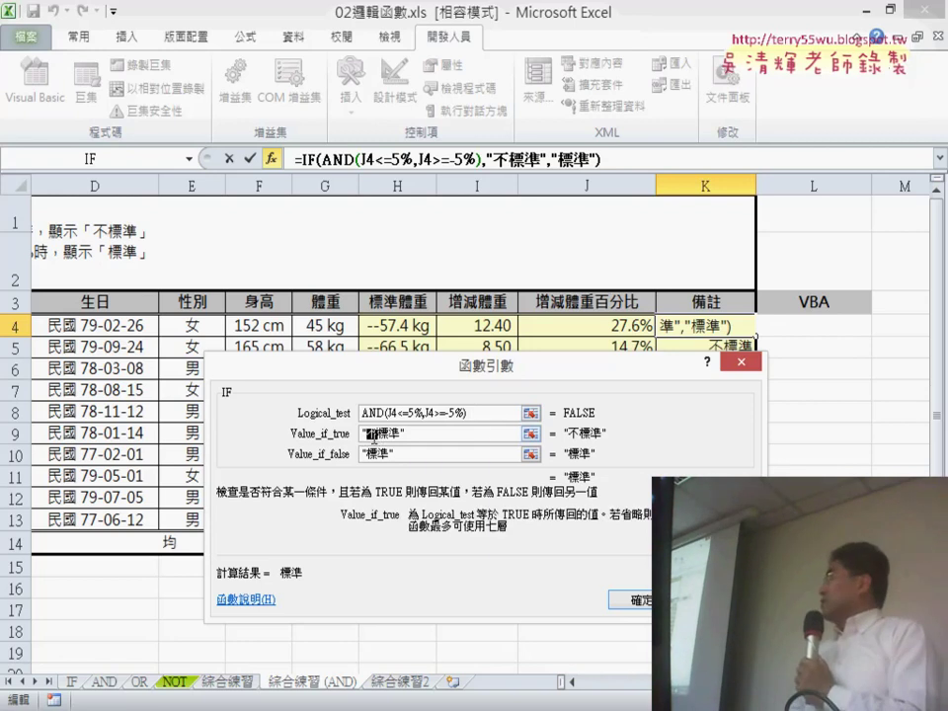
{"action": "right_click", "coordinate": [371, 434]}
{"action": "left_click", "coordinate": [414, 446]}
{"action": "left_click", "coordinate": [374, 454]}
{"action": "right_click", "coordinate": [372, 455]}
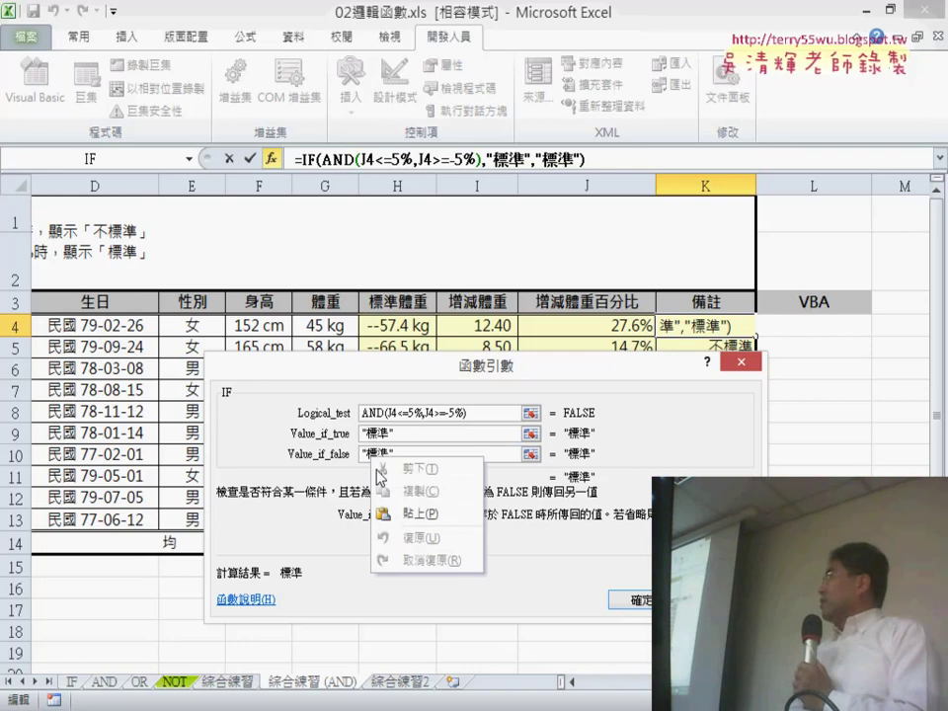
{"action": "left_click", "coordinate": [404, 514]}
{"action": "left_click_drag", "start_coordinate": [466, 412], "coordinate": [371, 414]}
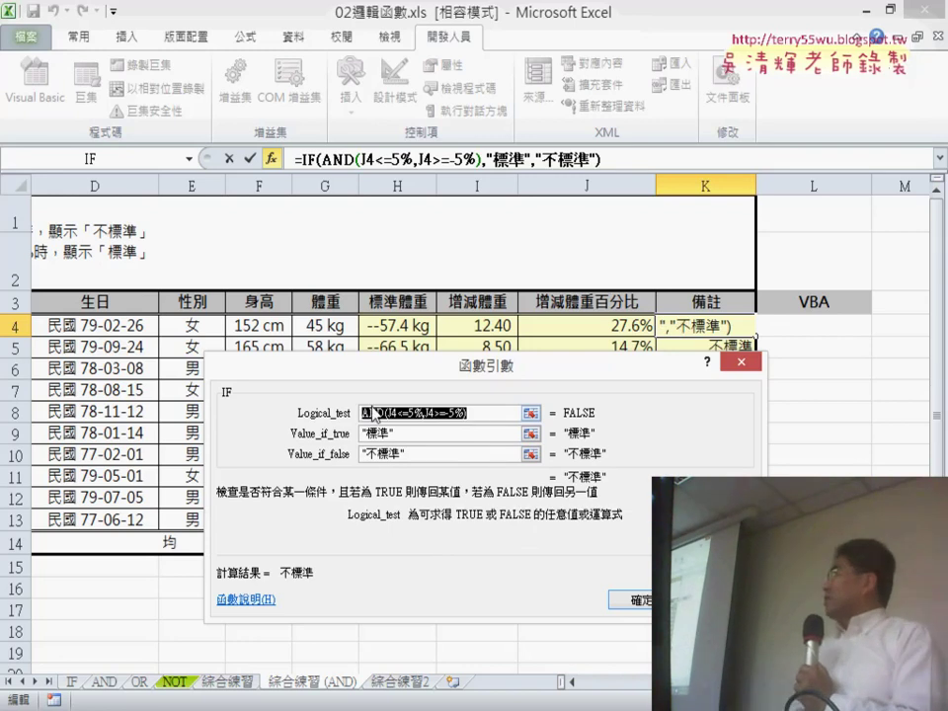
{"action": "double_click", "coordinate": [381, 433]}
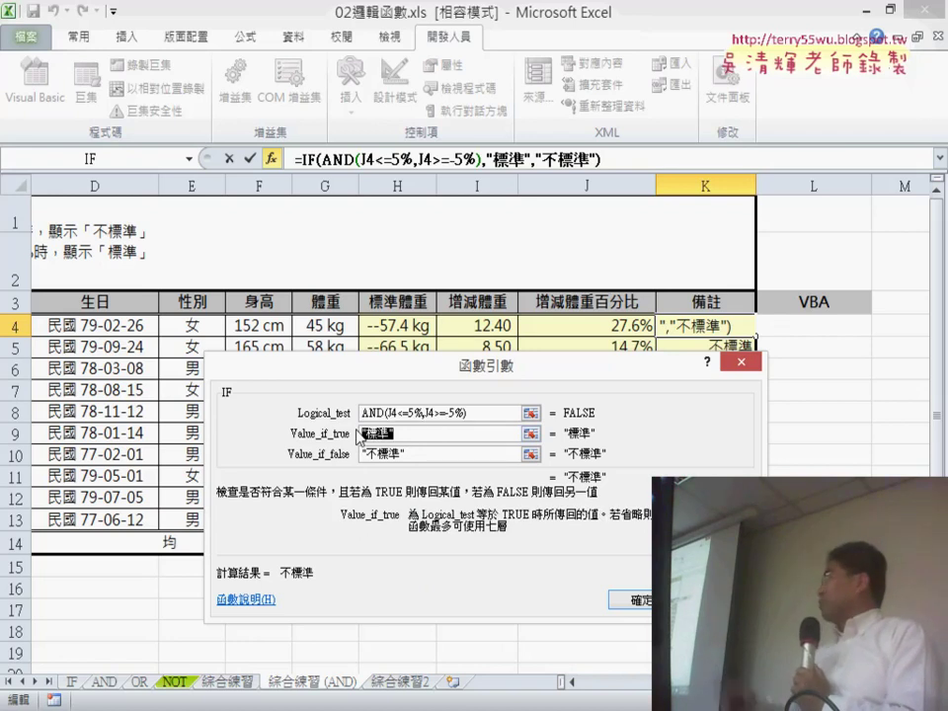
{"action": "left_click", "coordinate": [648, 603]}
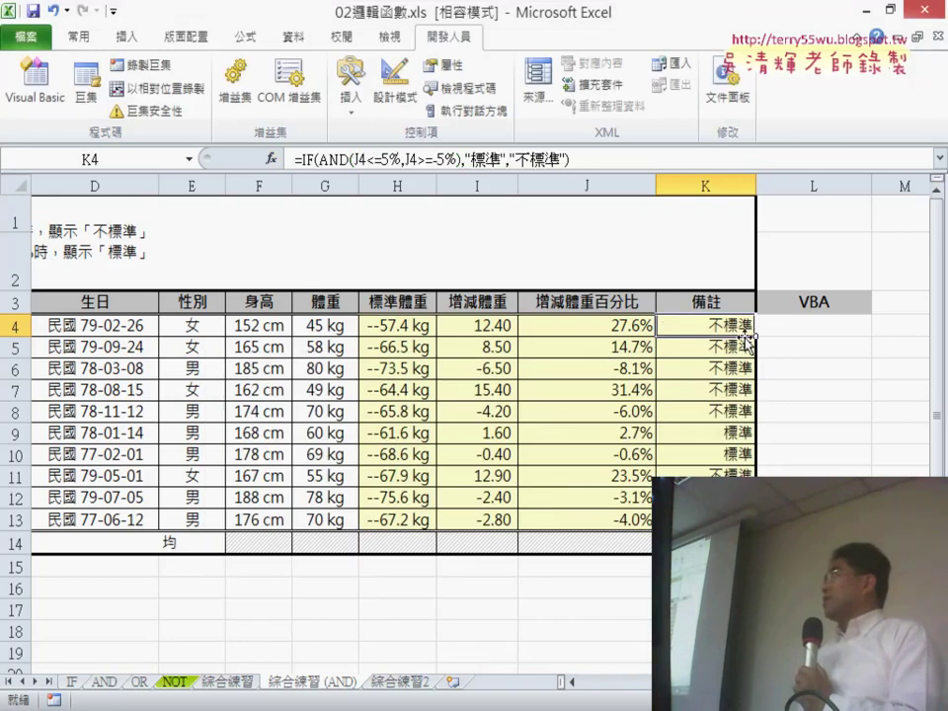
Step: Fill the corrected AND formula from K4 down to K13
{"action": "left_click_drag", "start_coordinate": [753, 337], "coordinate": [755, 519]}
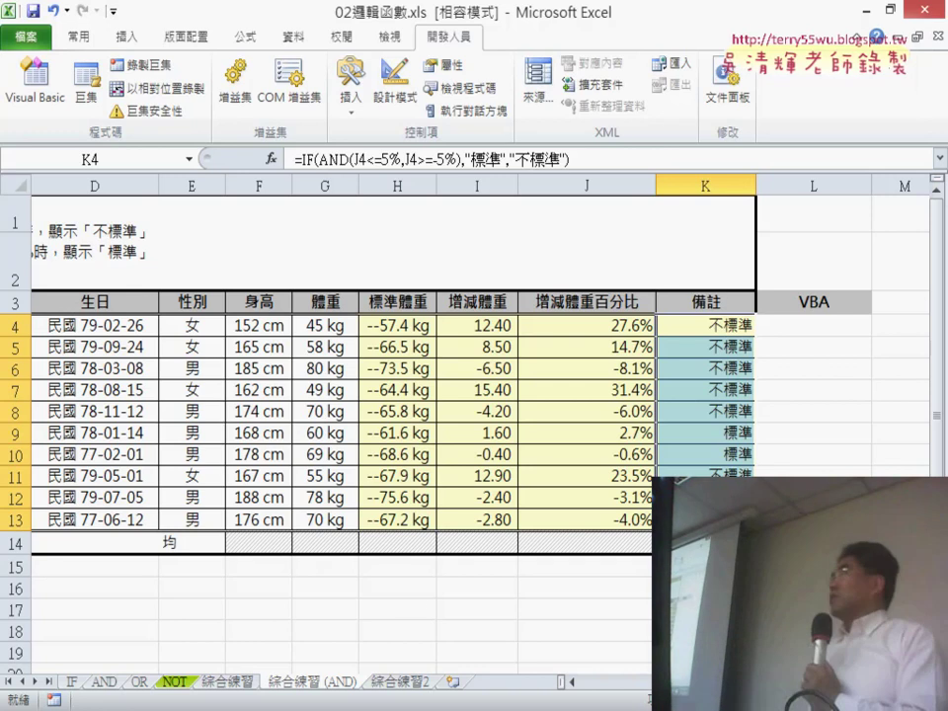
{"action": "left_click", "coordinate": [228, 683]}
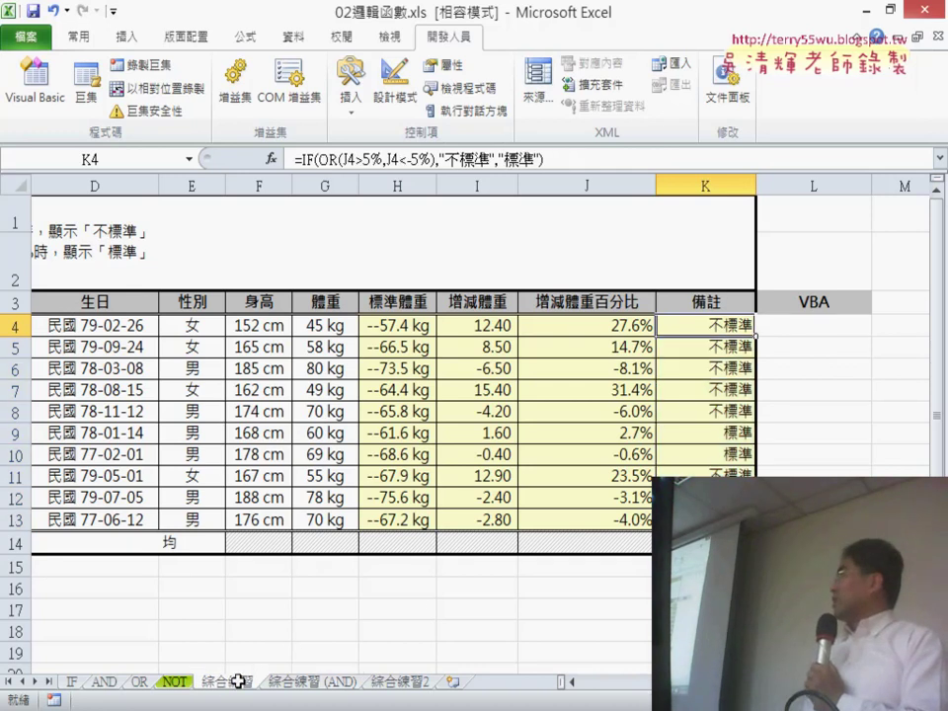
{"action": "left_click", "coordinate": [311, 682]}
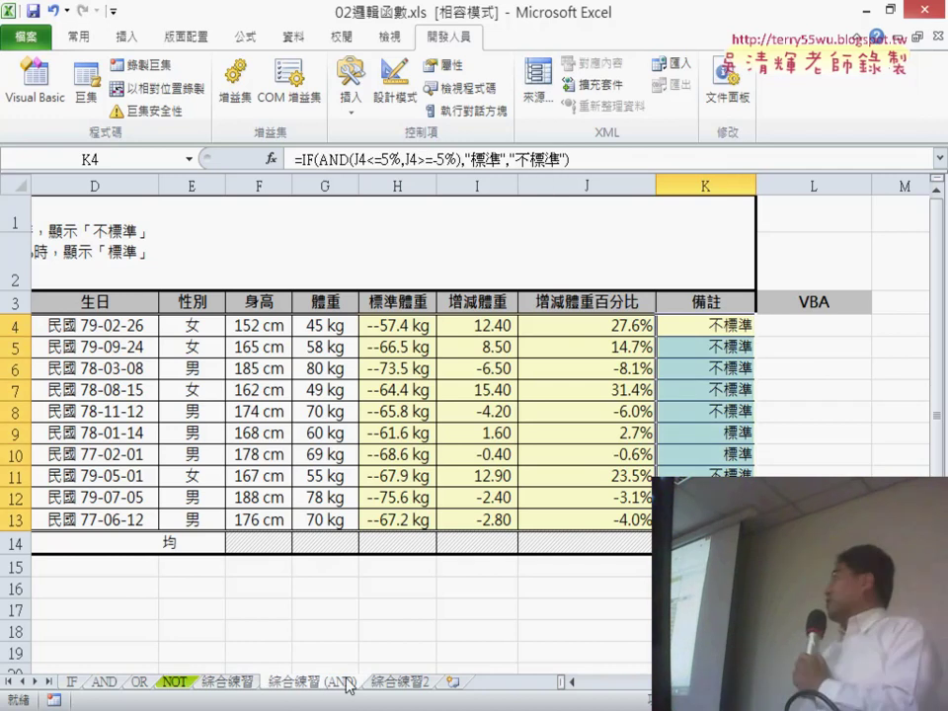
{"action": "left_click", "coordinate": [715, 331]}
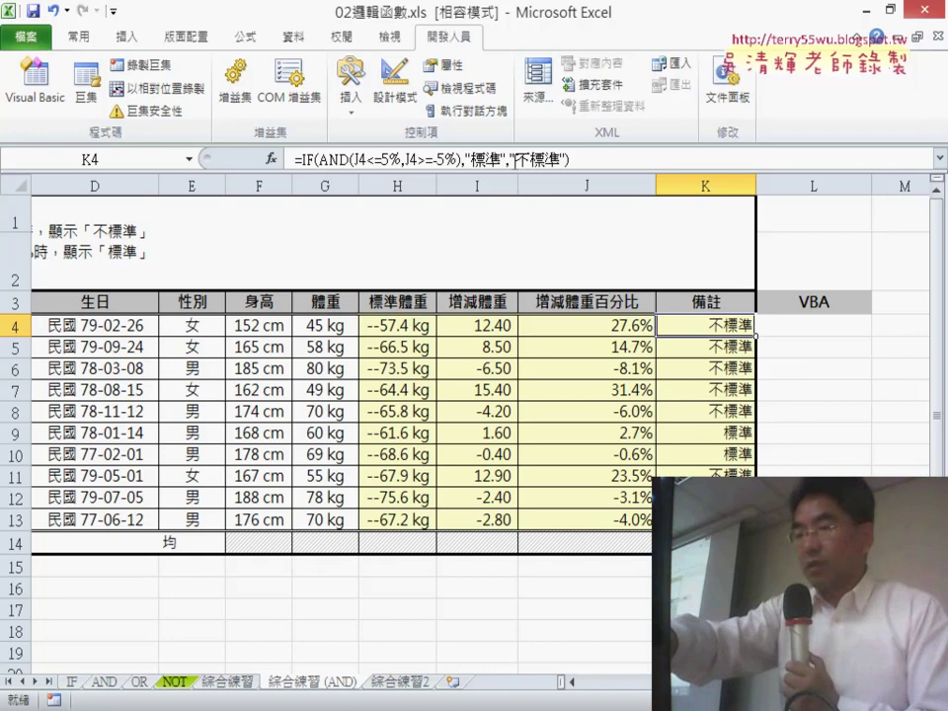
{"action": "left_click_drag", "start_coordinate": [513, 159], "coordinate": [567, 161]}
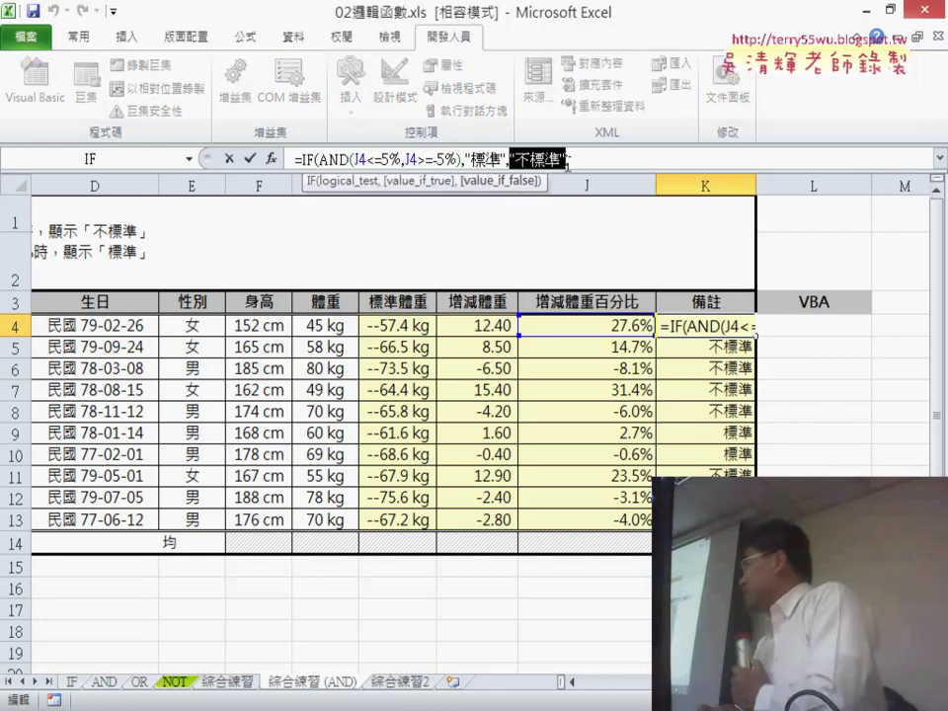